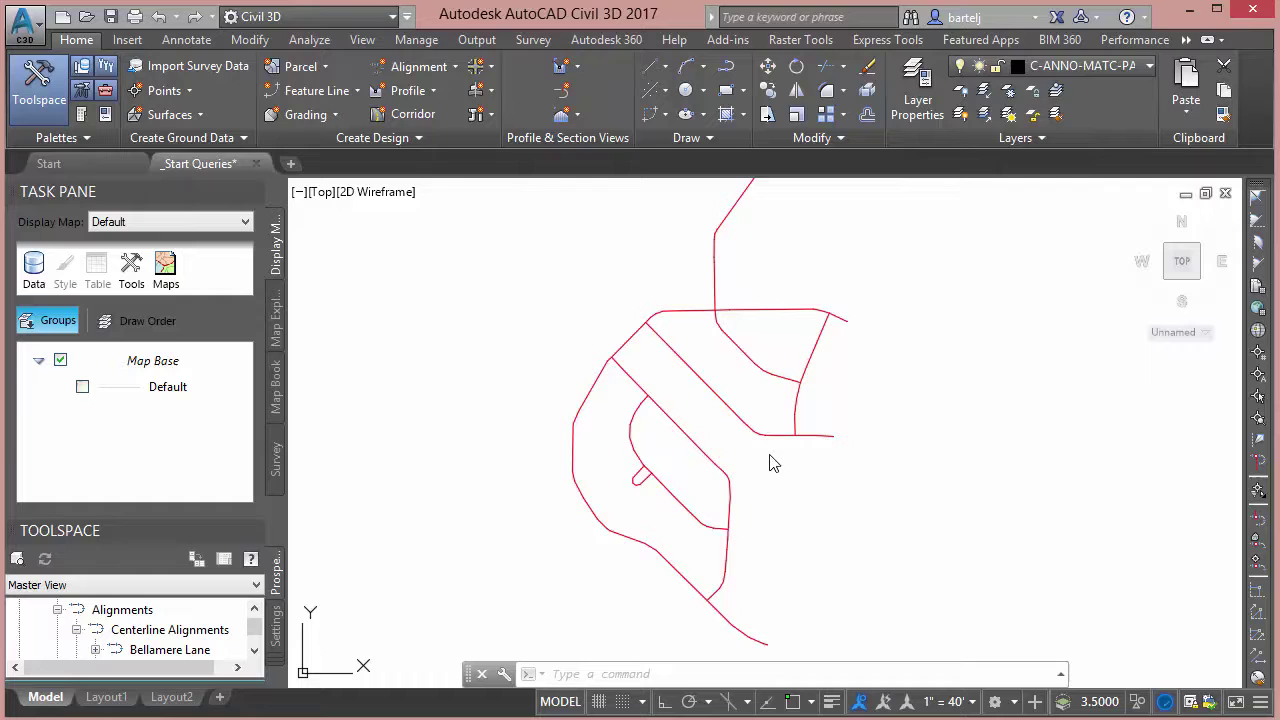
# Drag Tree.shp from the Trees folder window into the drawing as a Tree layer
pyautogui.moveTo(787, 453)
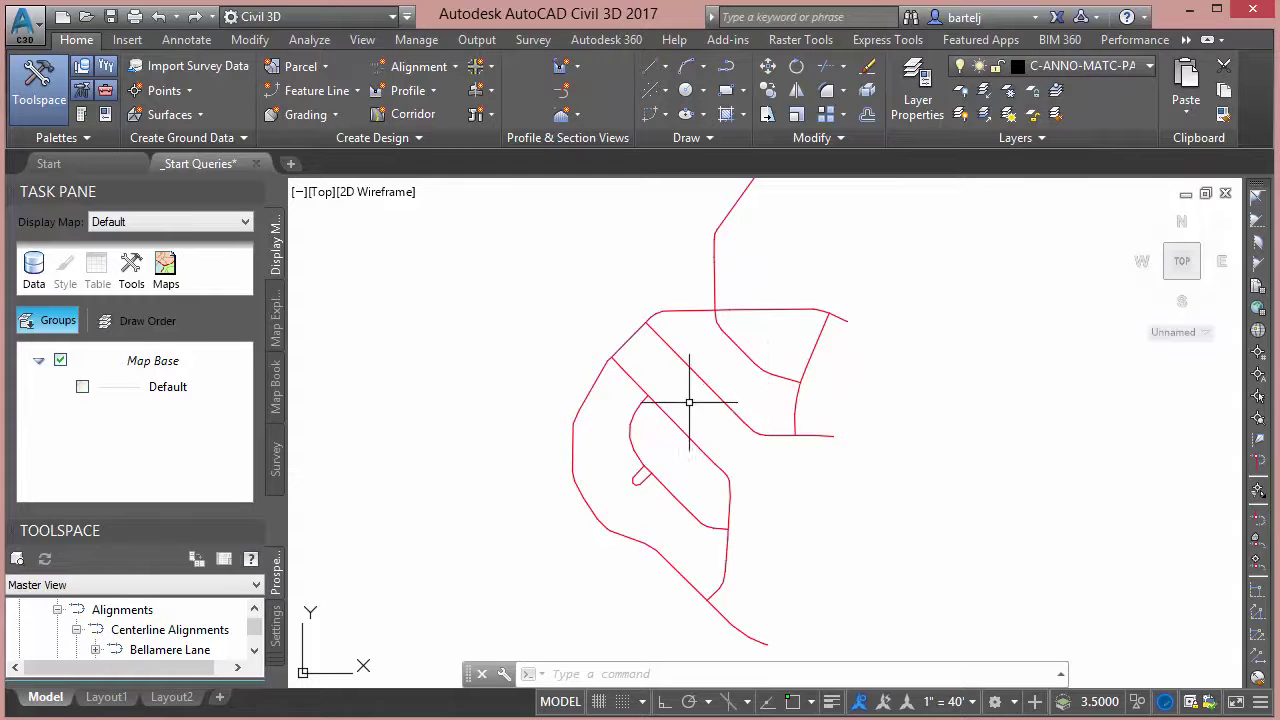
pyautogui.moveTo(742, 460)
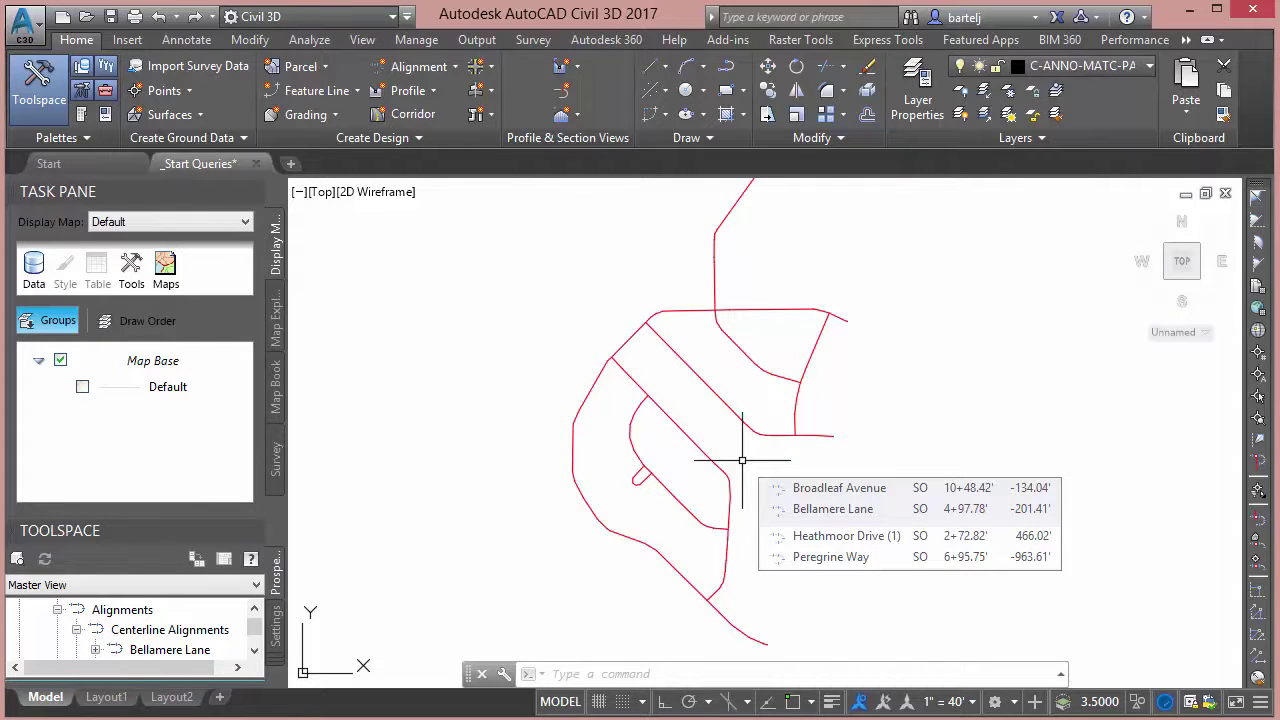
pyautogui.click(522, 688)
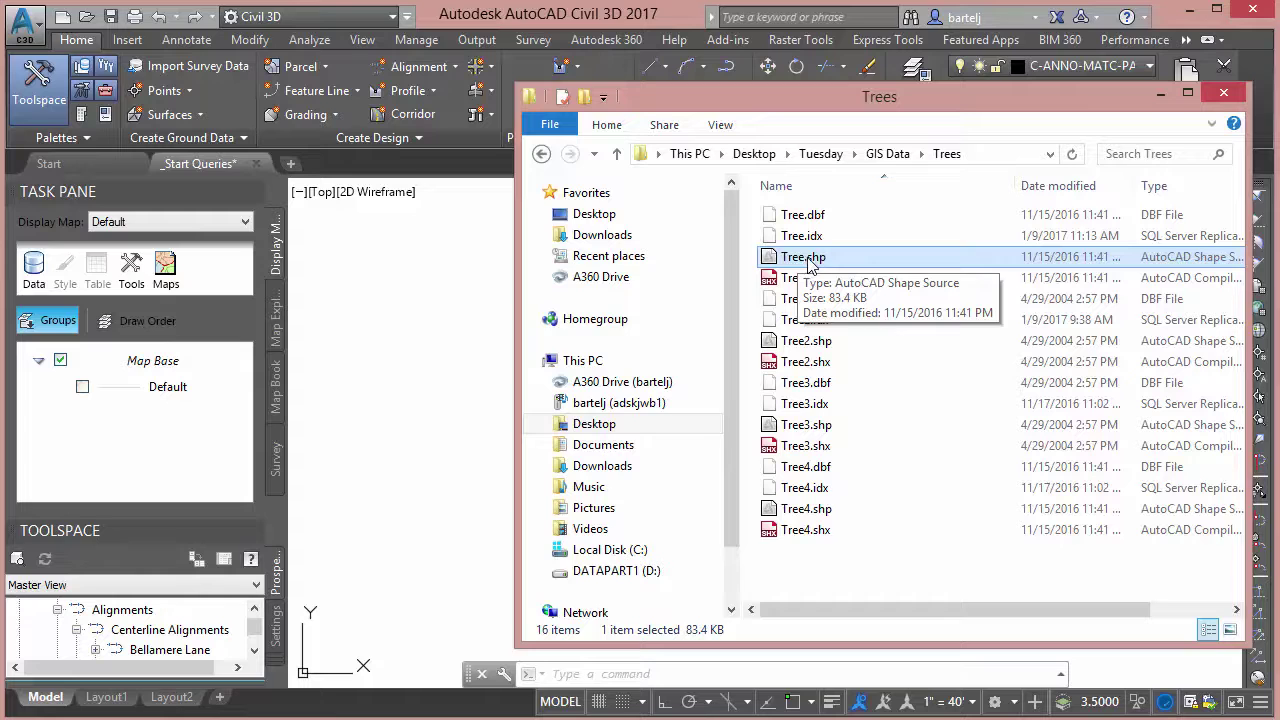
pyautogui.moveTo(808, 262)
pyautogui.mouseDown()
pyautogui.moveTo(712, 270)
pyautogui.moveTo(466, 371)
pyautogui.mouseUp()
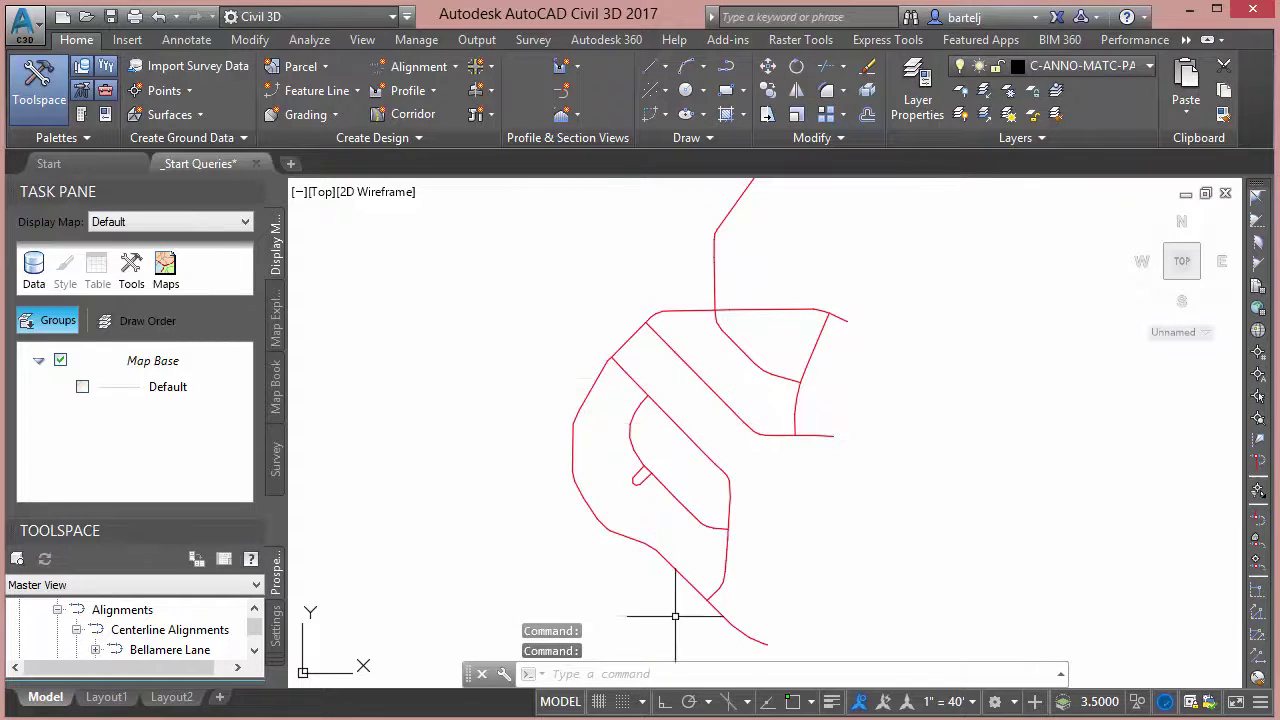
pyautogui.hotkey('alt', 'Tab')
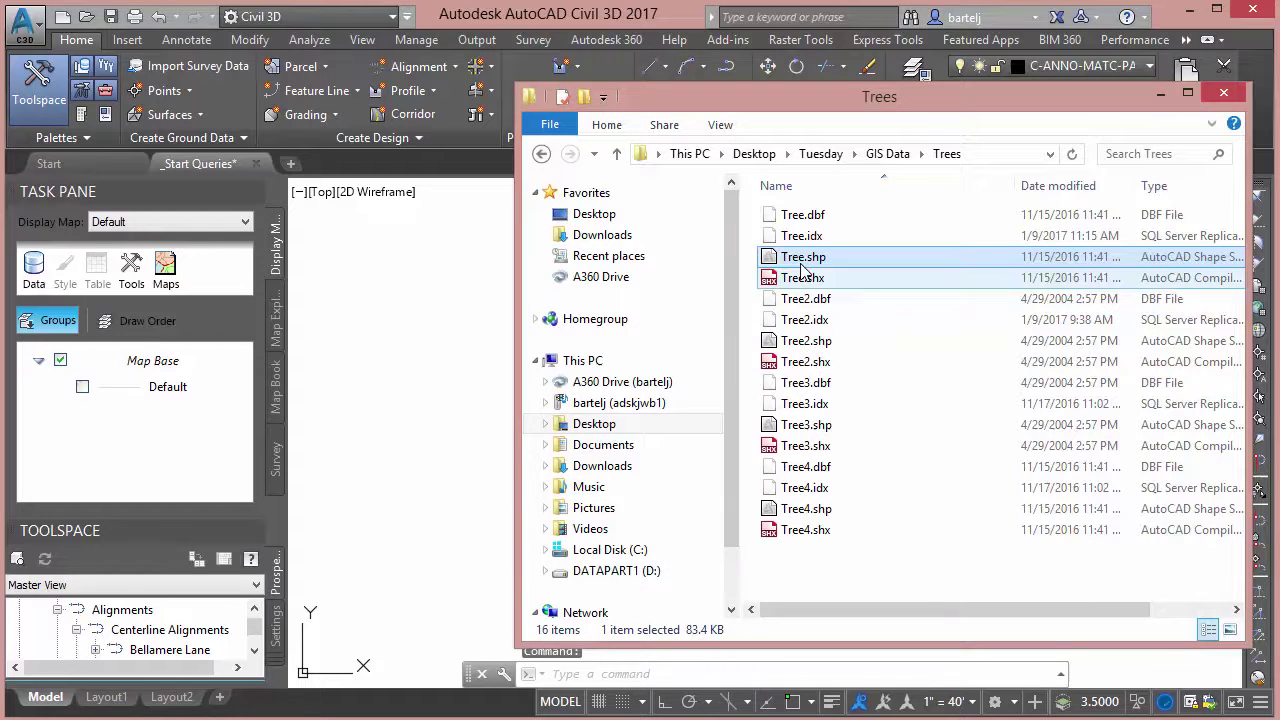
pyautogui.moveTo(803, 257)
pyautogui.mouseDown()
pyautogui.moveTo(486, 300)
pyautogui.moveTo(480, 288)
pyautogui.mouseUp()
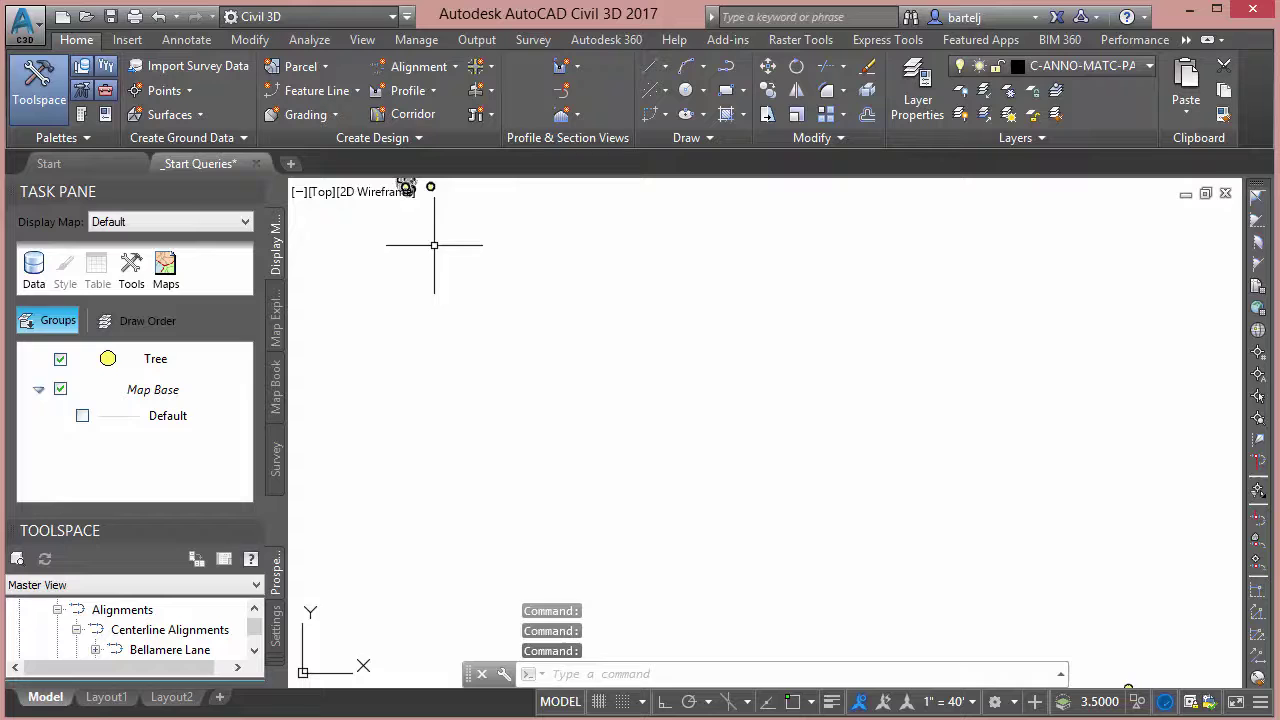
# Zoom to the drawing extents, then return to the previous view with Z, P
pyautogui.write('z')
pyautogui.press('Return')
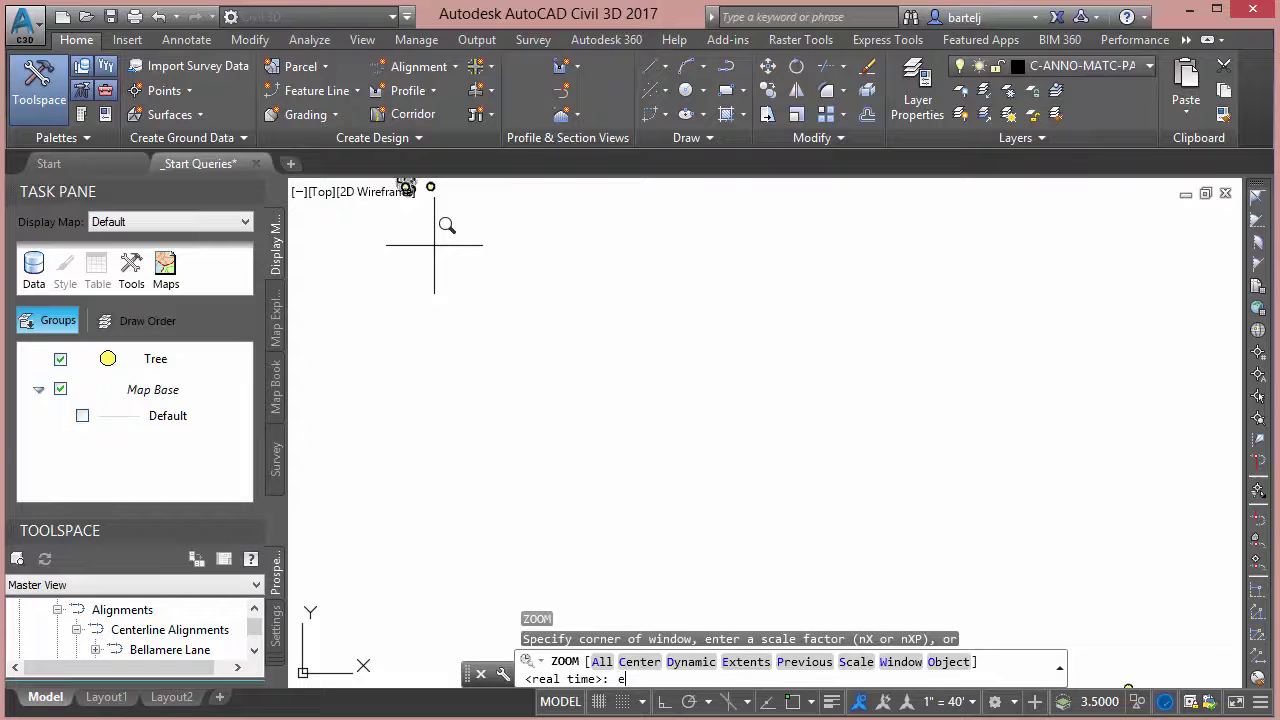
pyautogui.write('e')
pyautogui.press('Return')
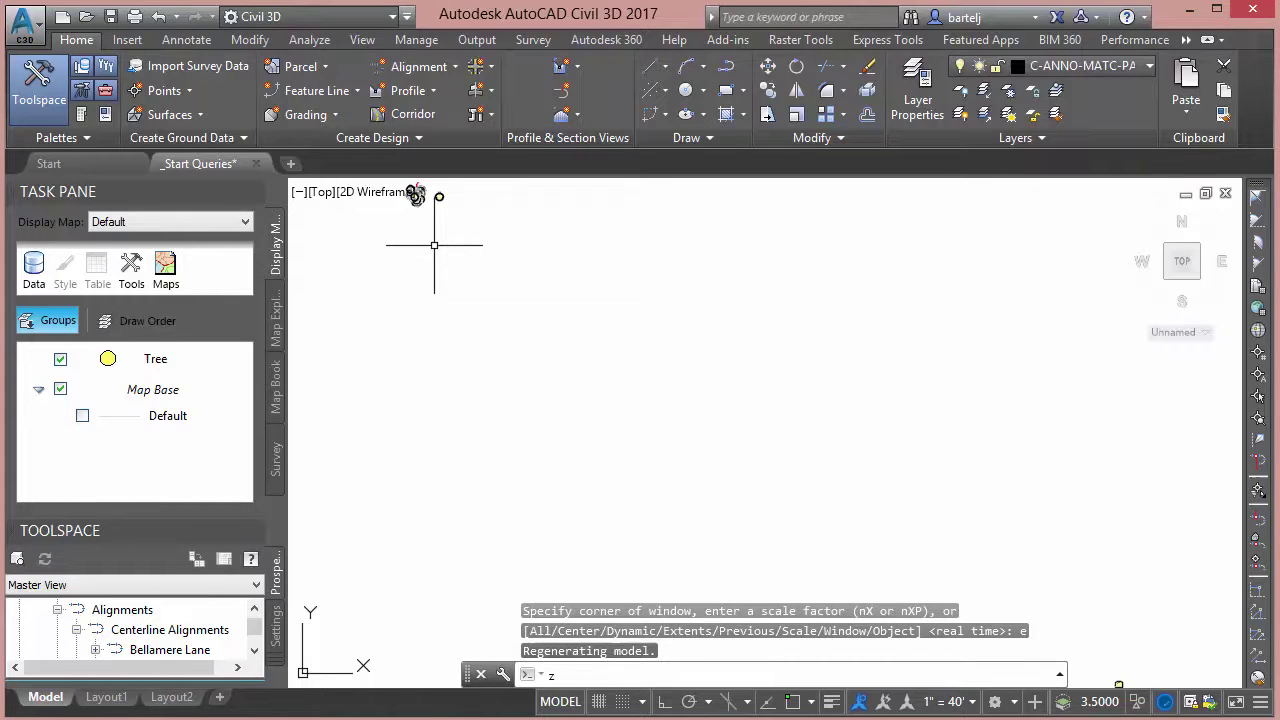
pyautogui.write('z')
pyautogui.press('Return')
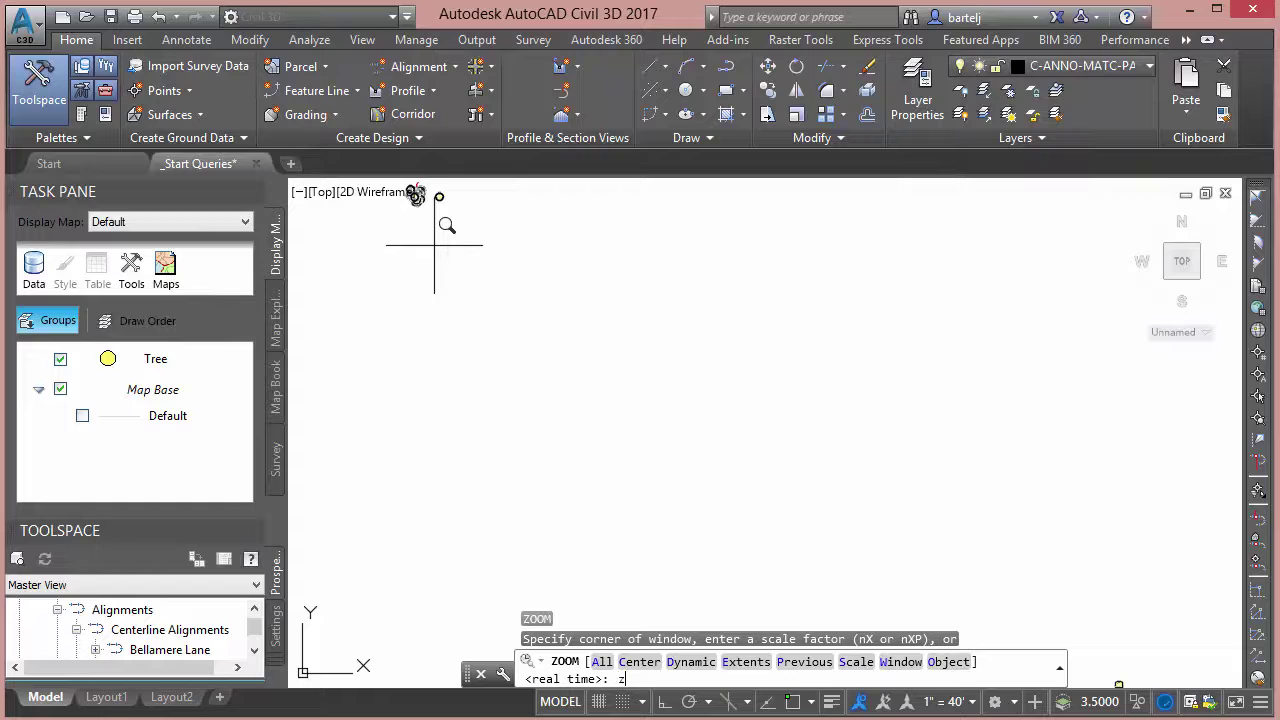
pyautogui.write('zp')
pyautogui.press('Return')
pyautogui.write('p')
pyautogui.press('Return')
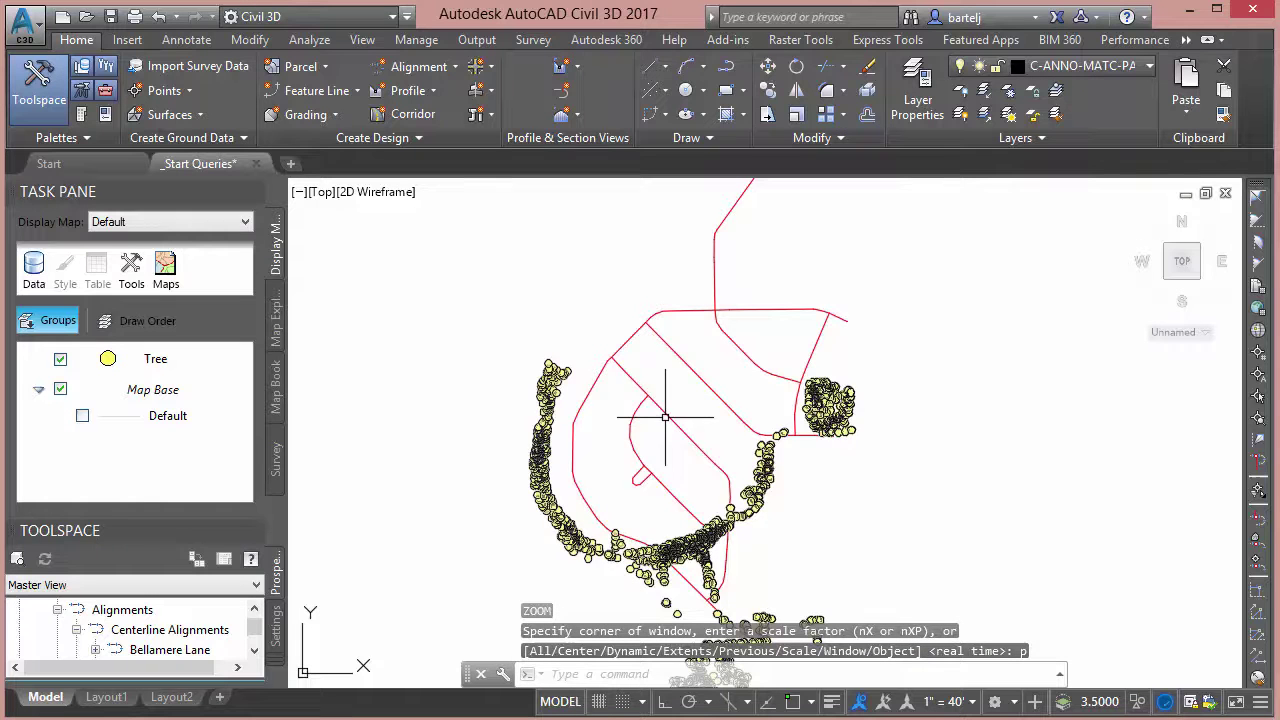
# Pan and wheel-zoom to center the tree points among the road alignments
pyautogui.moveTo(665, 512); pyautogui.dragTo(660, 498, button='middle')
pyautogui.scroll(2, 665, 495)
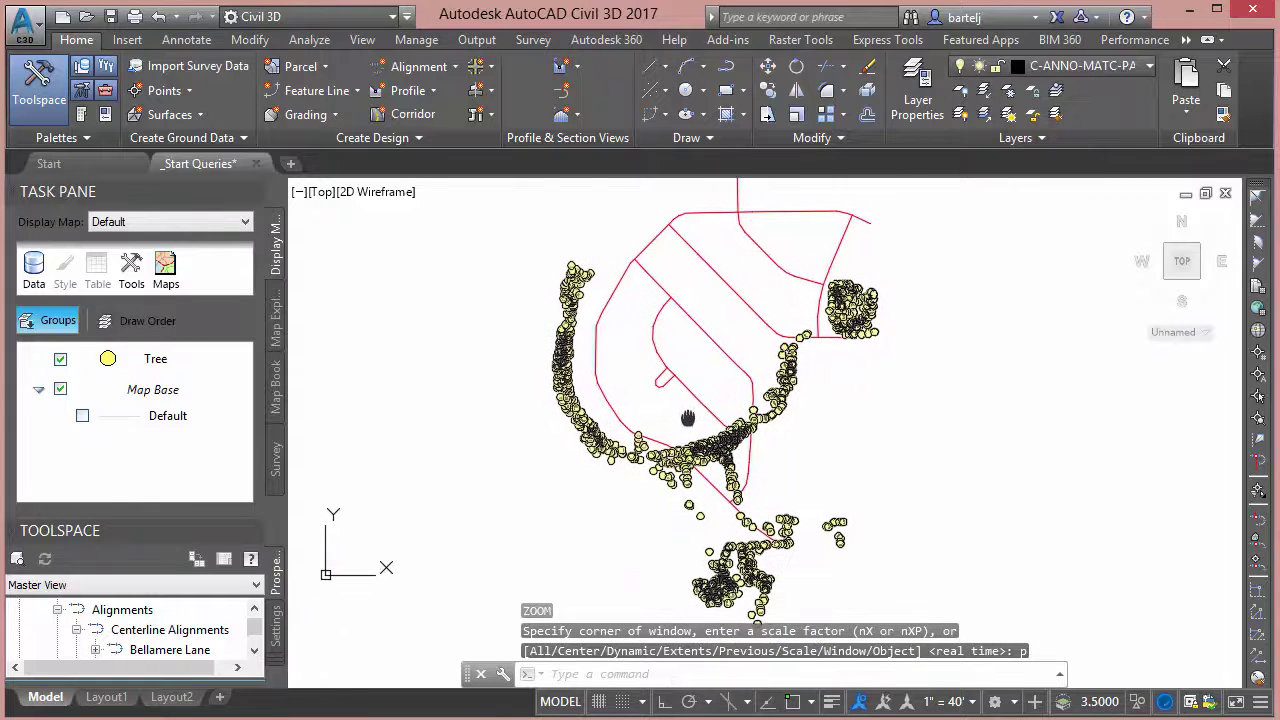
pyautogui.scroll(1, 678, 485)
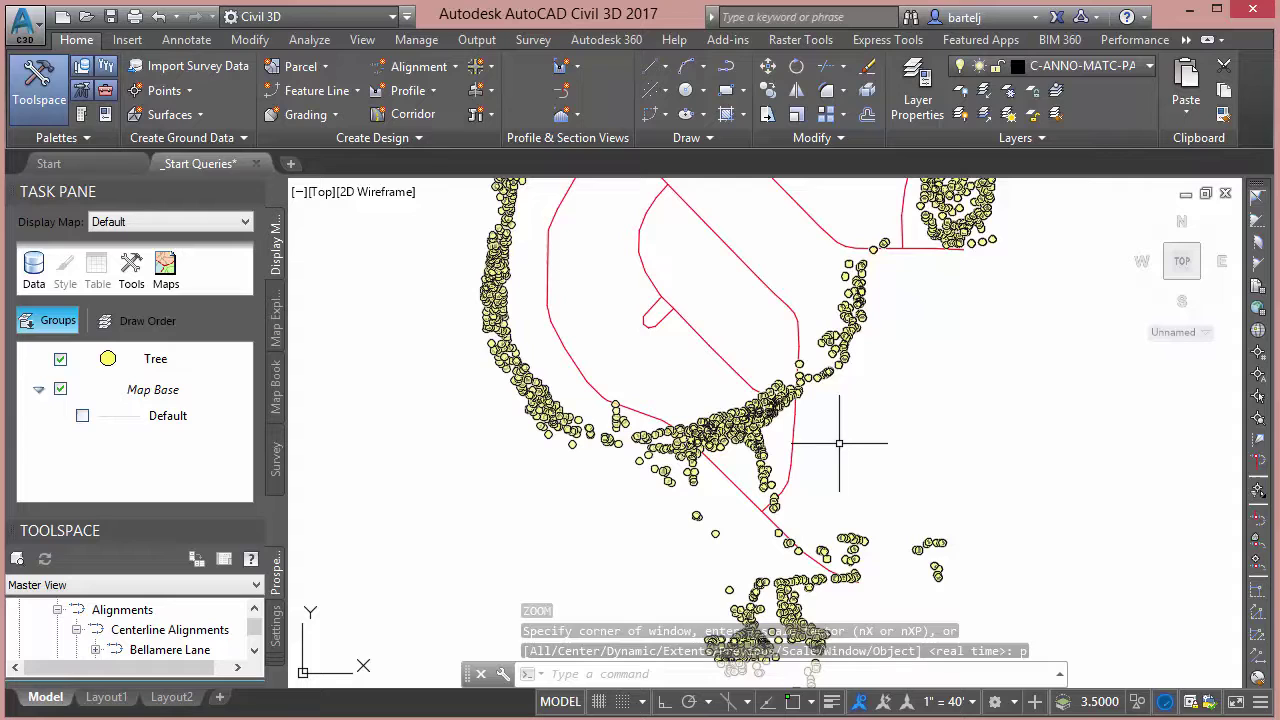
pyautogui.scroll(-2, 882, 410)
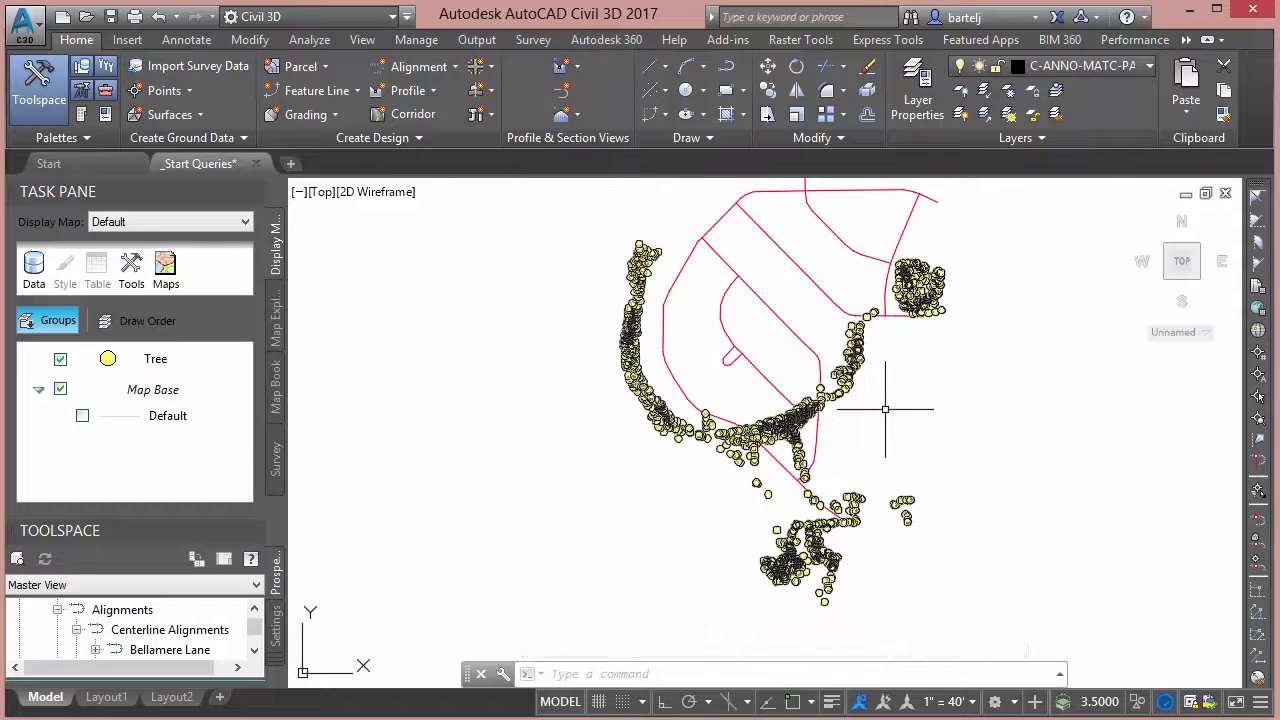
pyautogui.moveTo(882, 410); pyautogui.dragTo(863, 432, button='middle')
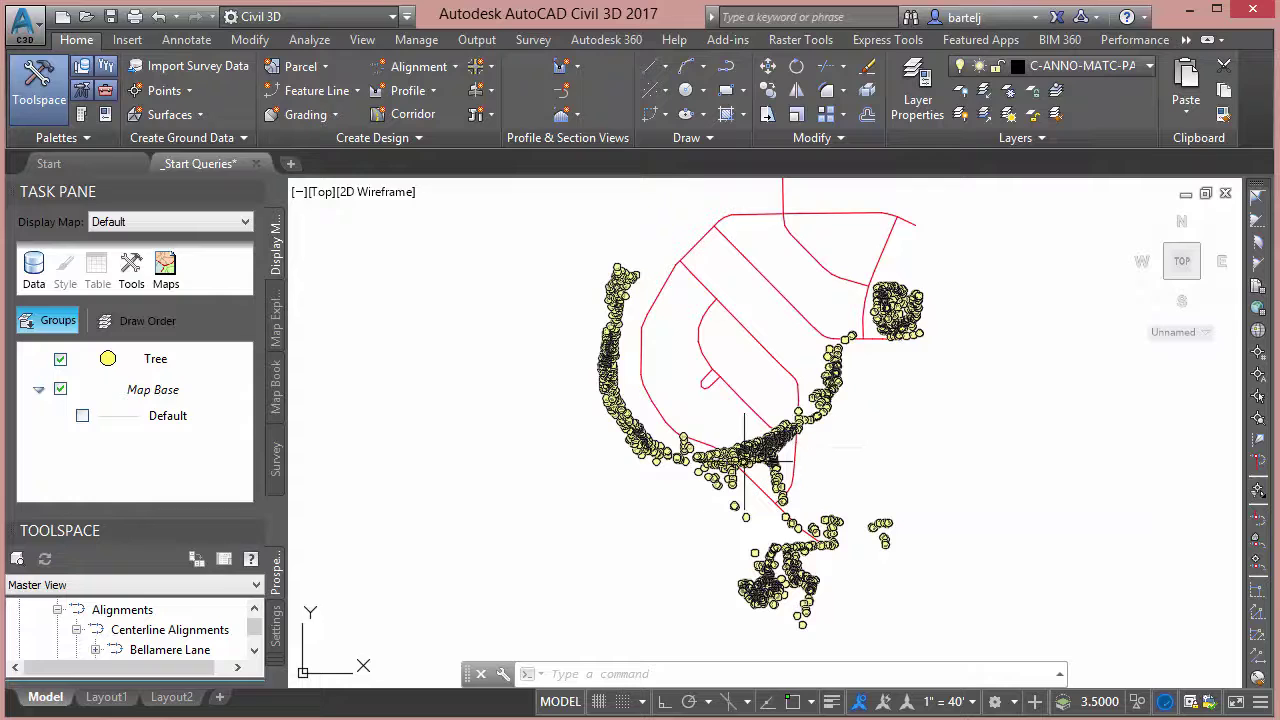
pyautogui.rightClick(547, 404)
pyautogui.click(610, 343)
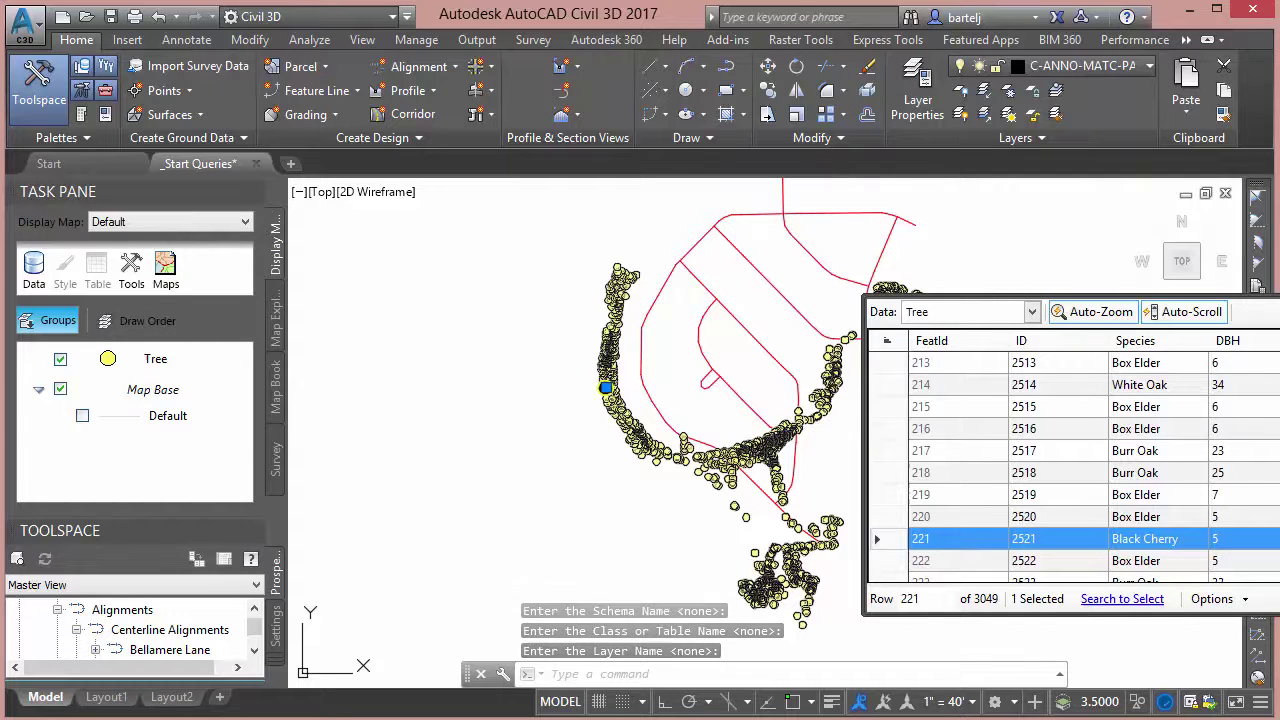
pyautogui.moveTo(1240, 400)
pyautogui.moveTo(1240, 400); pyautogui.dragTo(1131, 388)
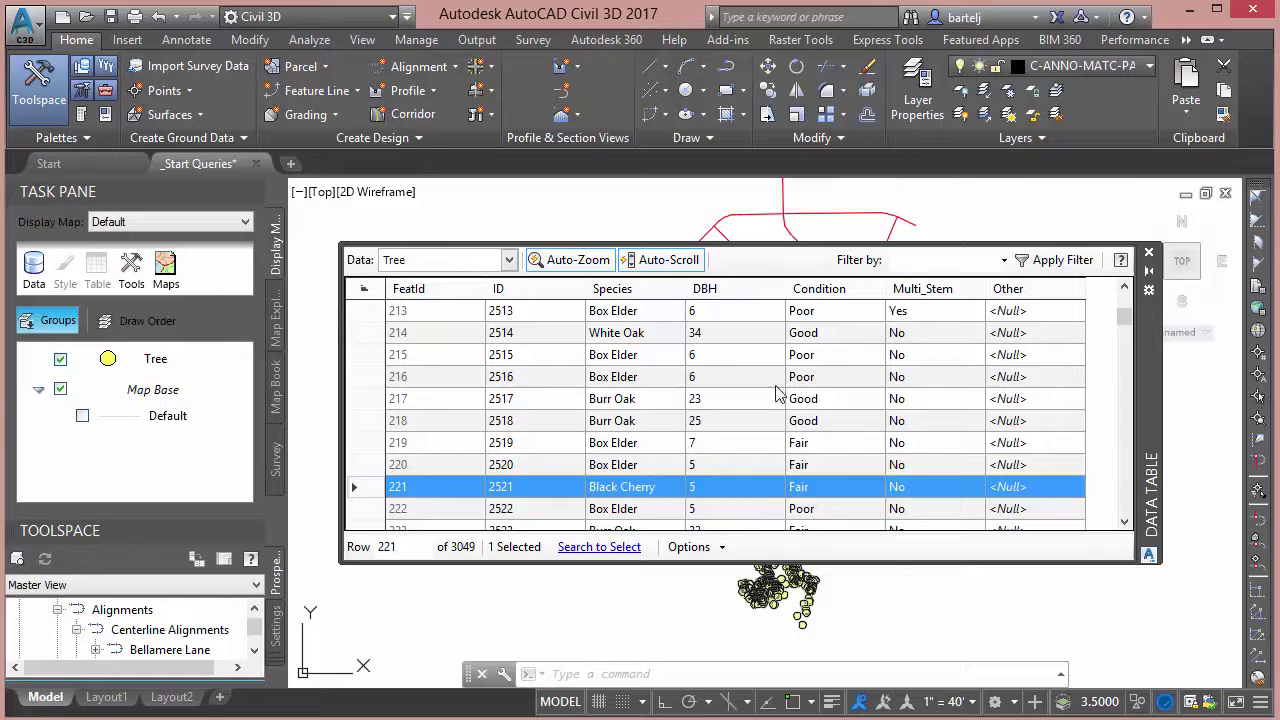
pyautogui.click(1149, 253)
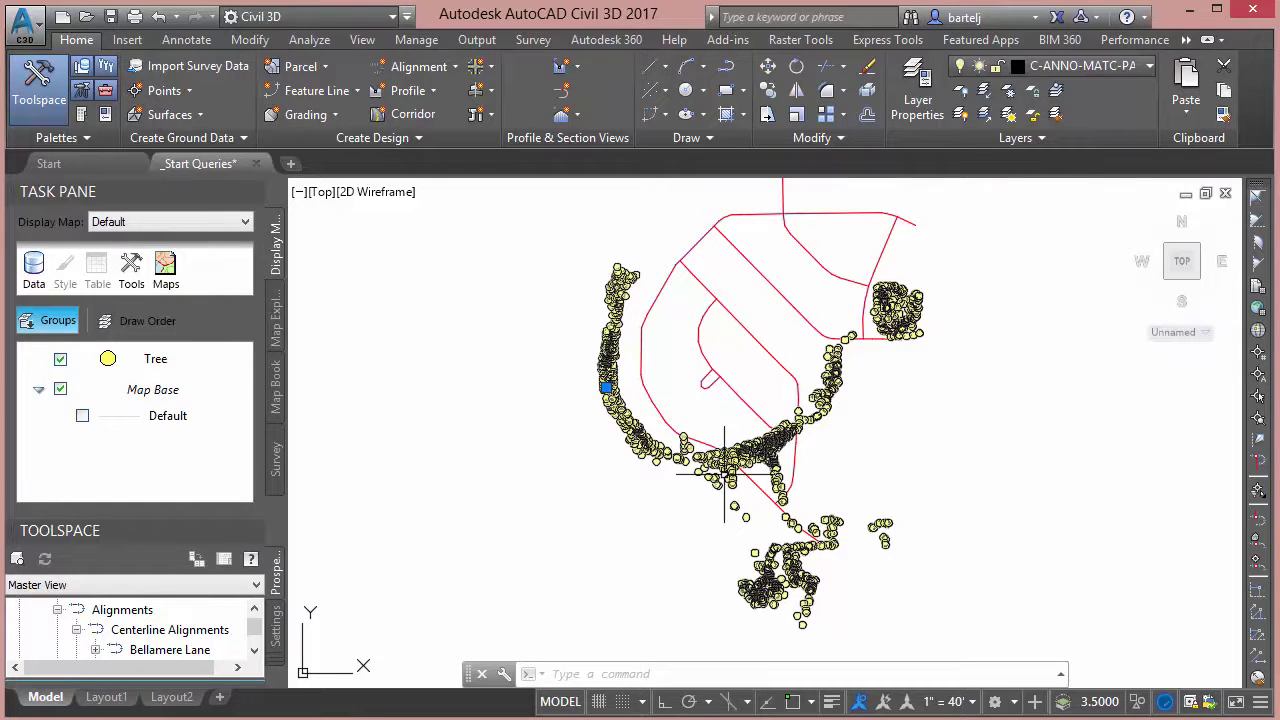
pyautogui.moveTo(640, 501)
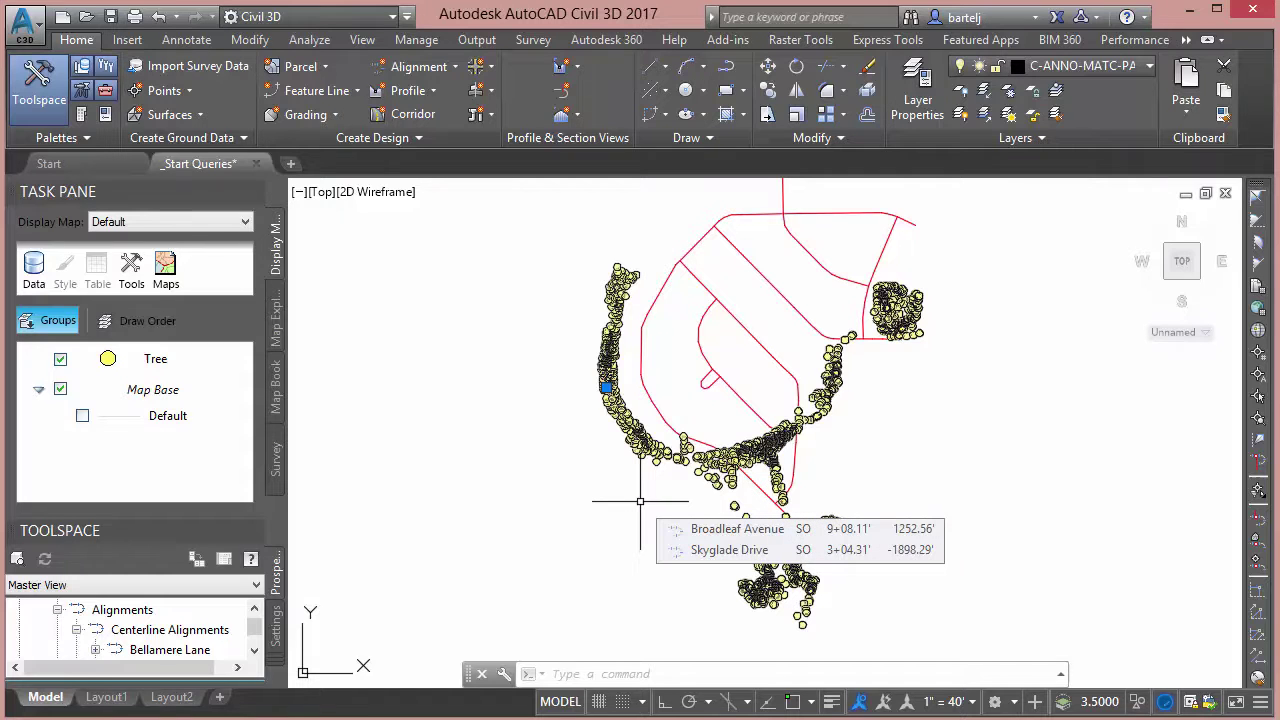
pyautogui.press('Escape')
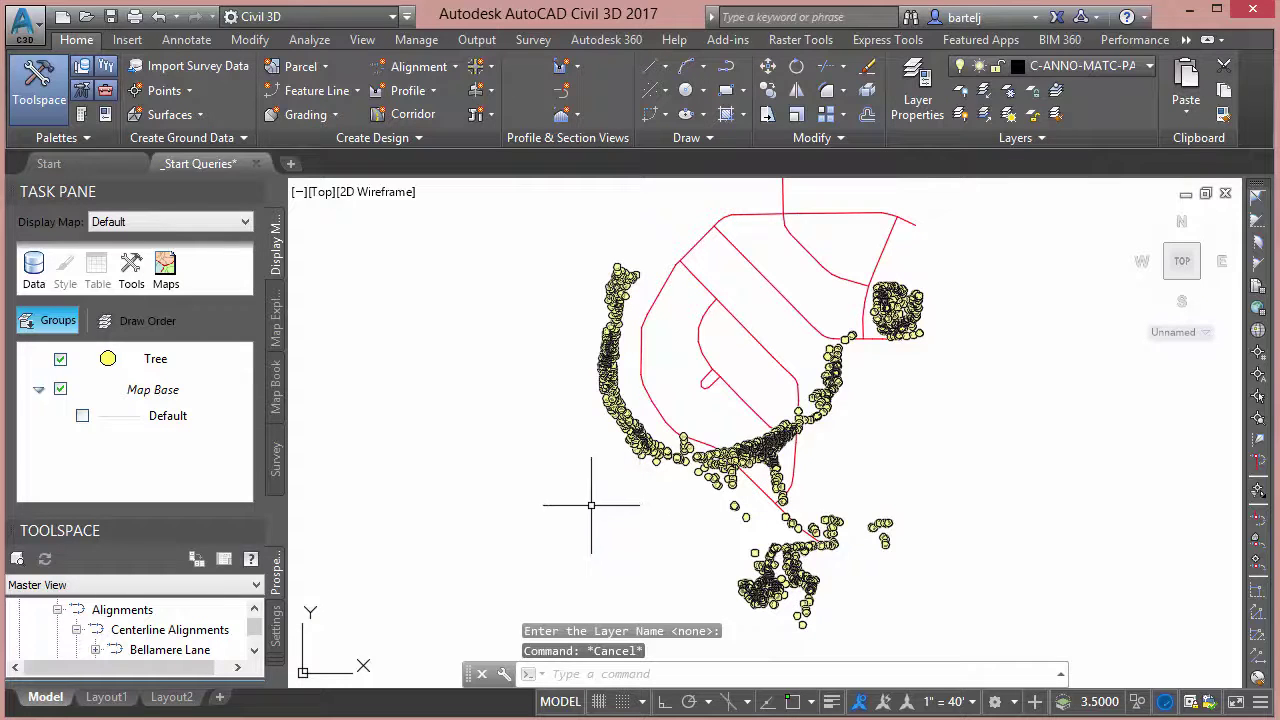
pyautogui.moveTo(680, 494)
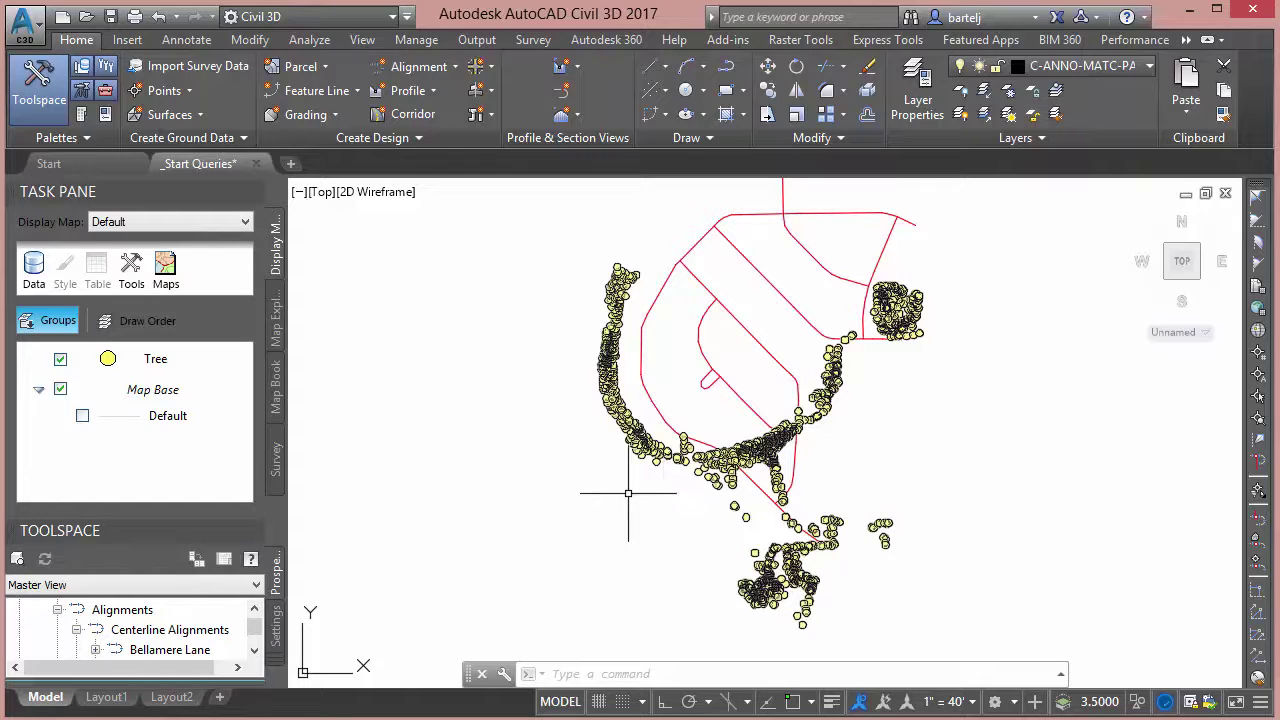
# Turn off the Tree layer and select the outer road centerline alignment
pyautogui.click(60, 360)
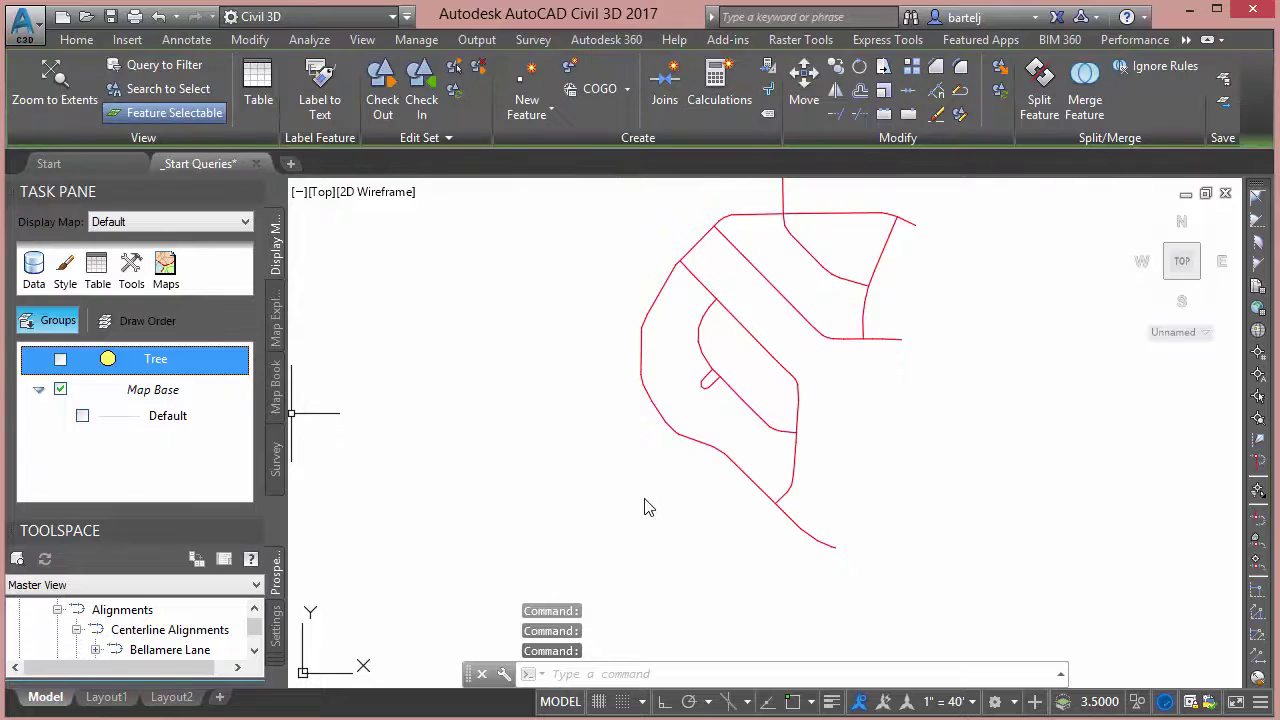
pyautogui.click(698, 461)
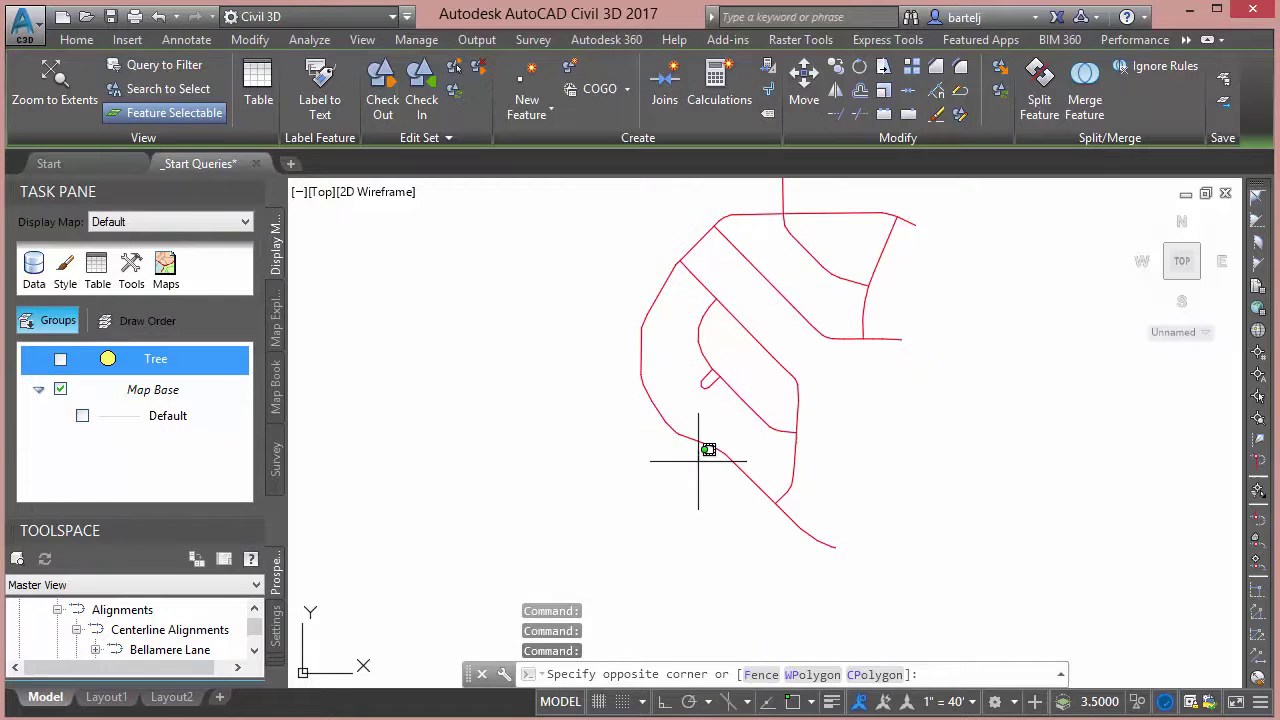
pyautogui.click(694, 457)
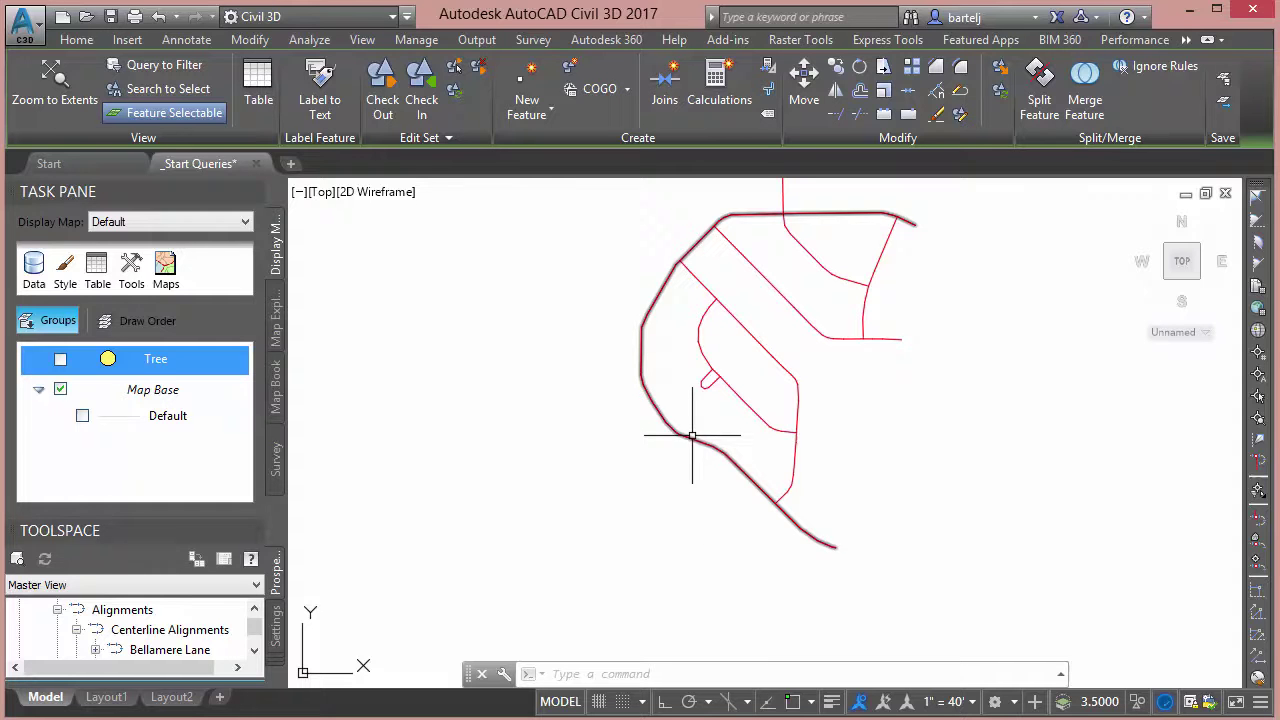
pyautogui.click(657, 466)
# Select all similar alignments and explode the seven road centerlines, repeating EXPLODE on the previous selection
pyautogui.rightClick(657, 466)
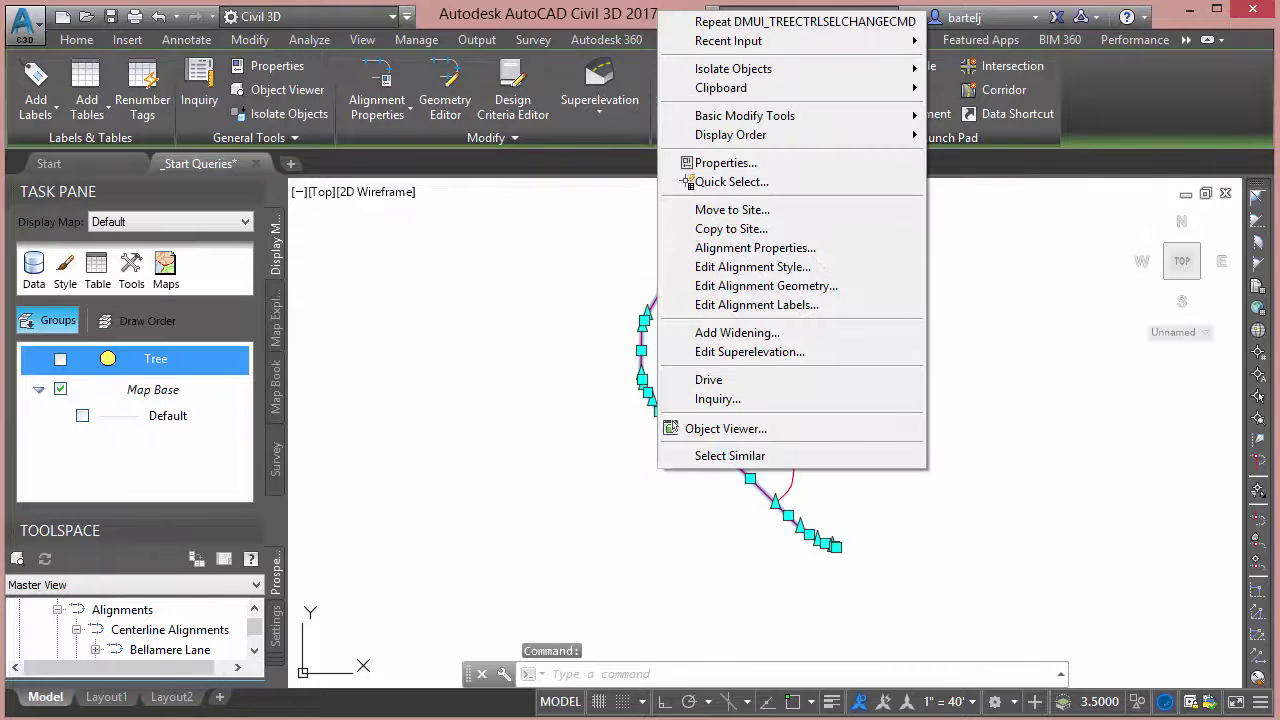
pyautogui.click(703, 457)
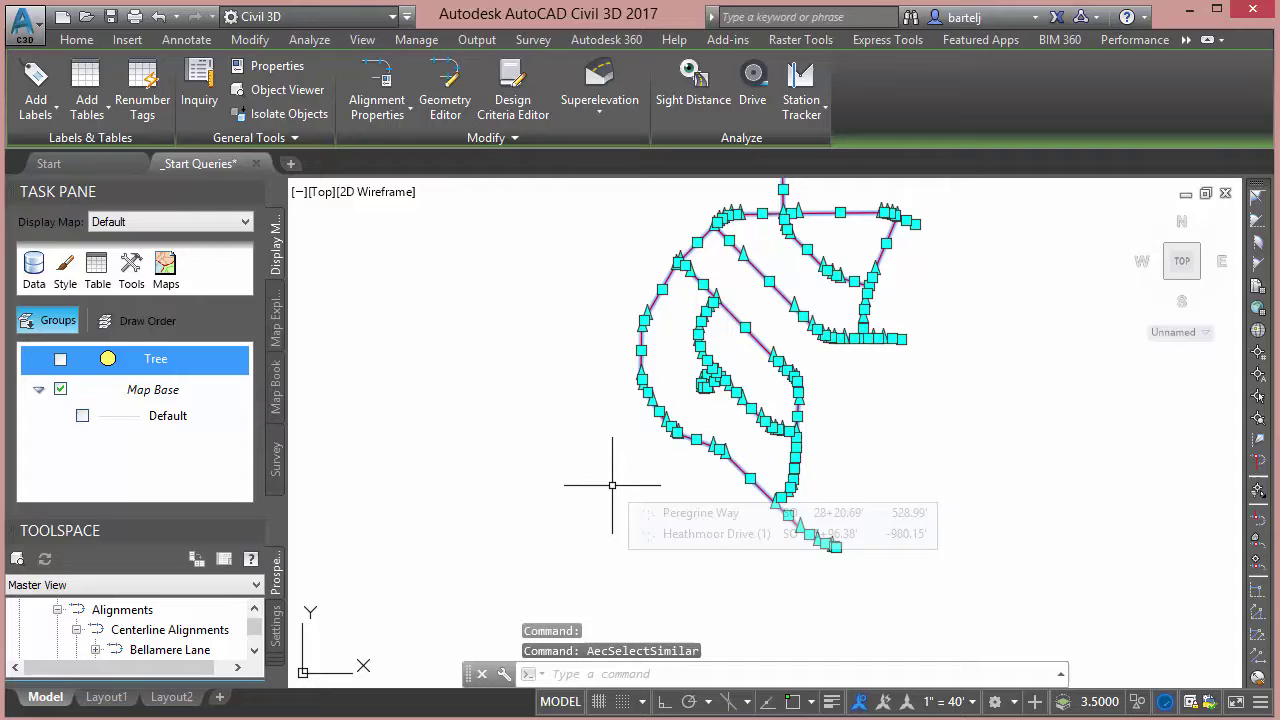
pyautogui.write('x')
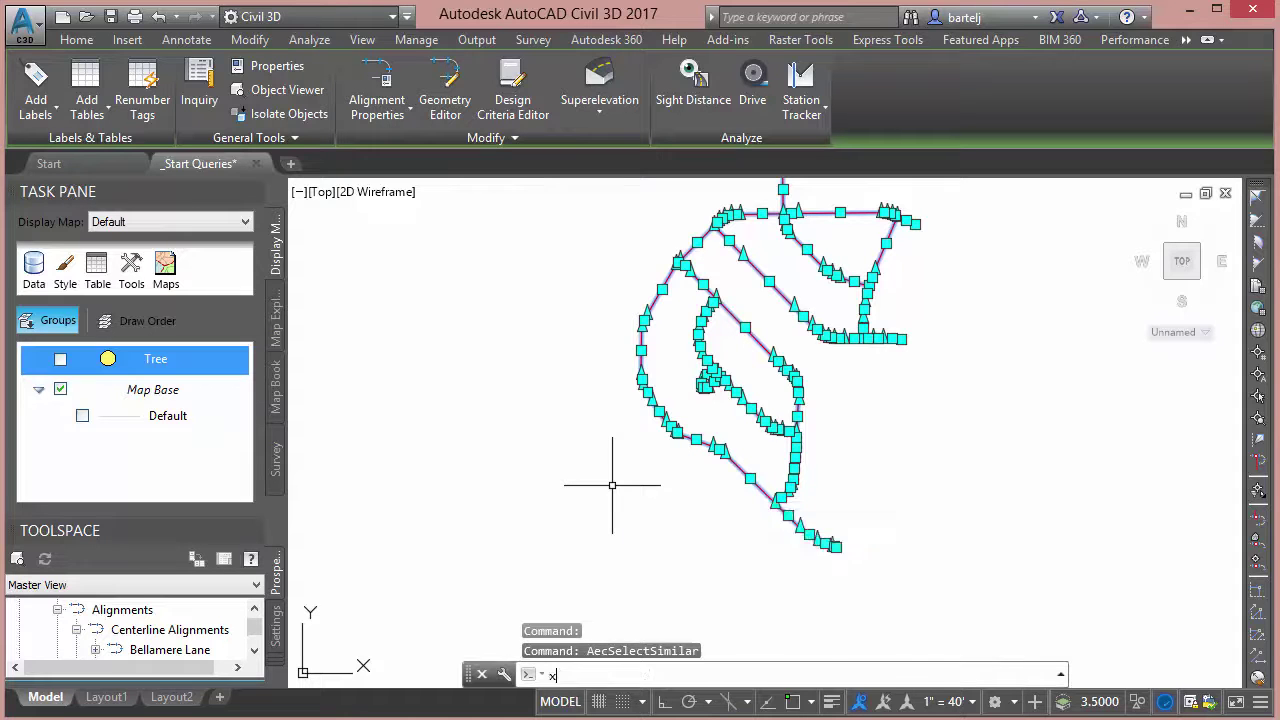
pyautogui.press('Return')
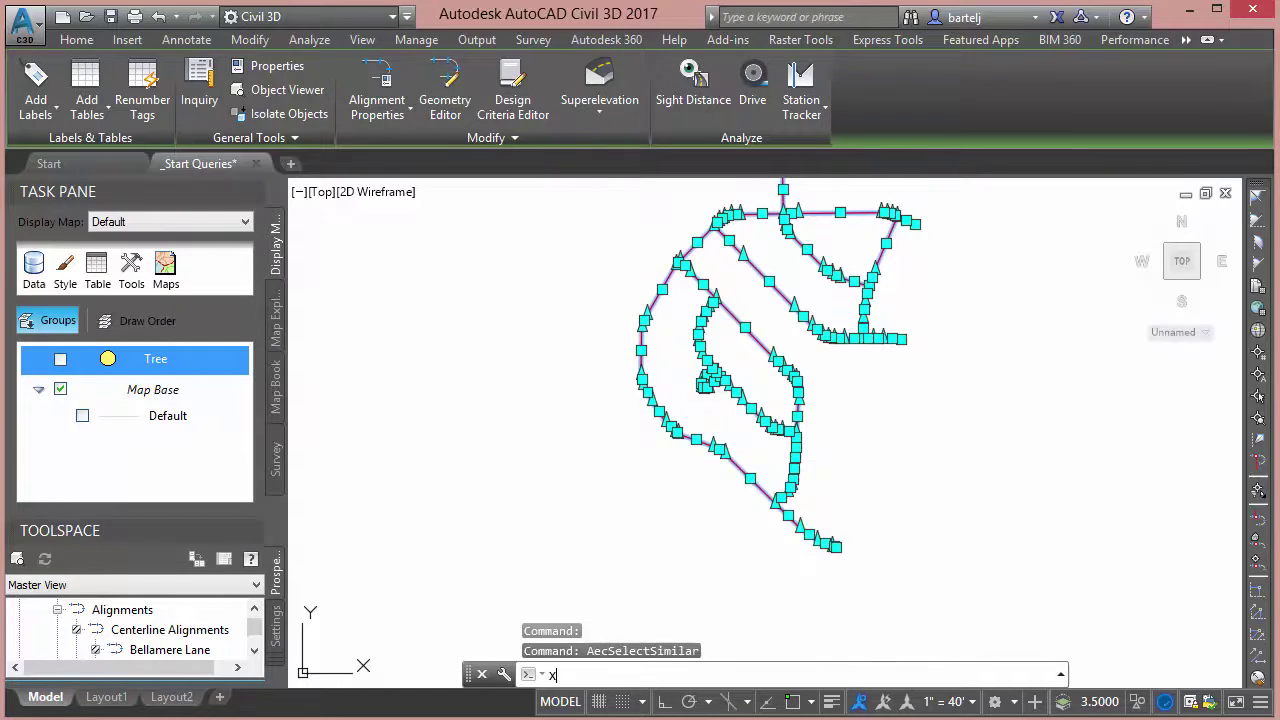
pyautogui.rightClick(613, 488)
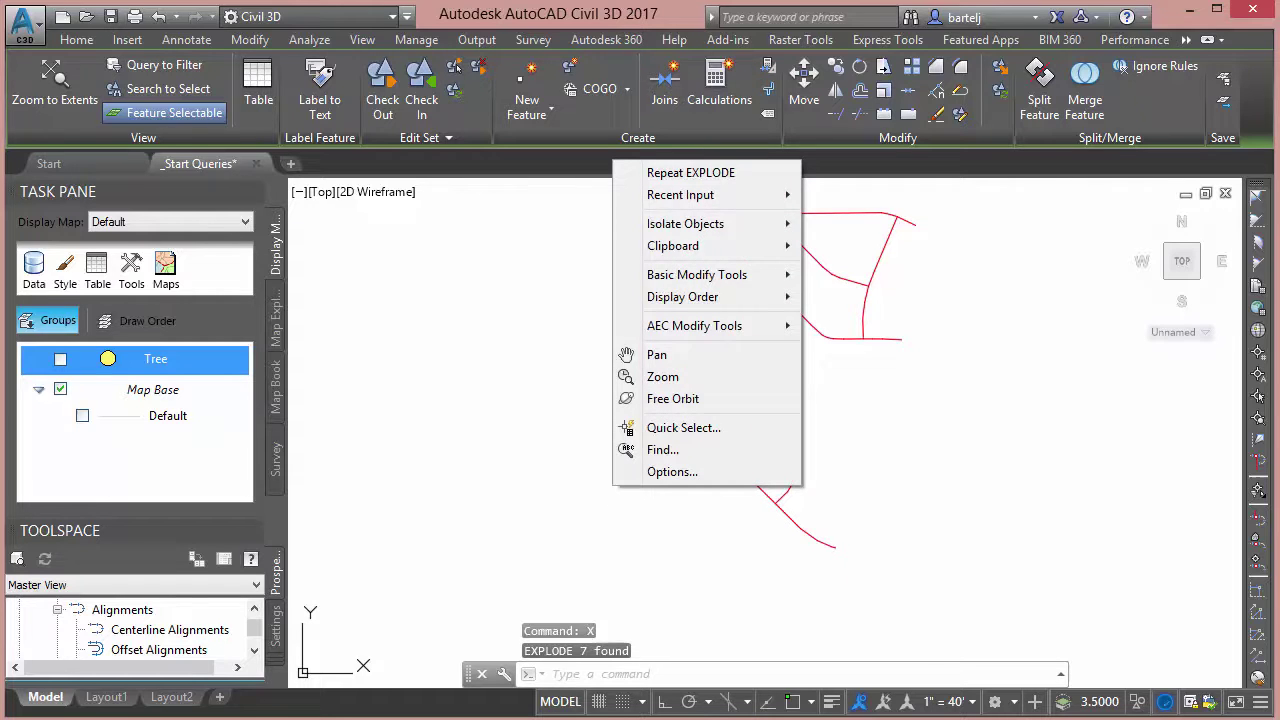
pyautogui.click(700, 175)
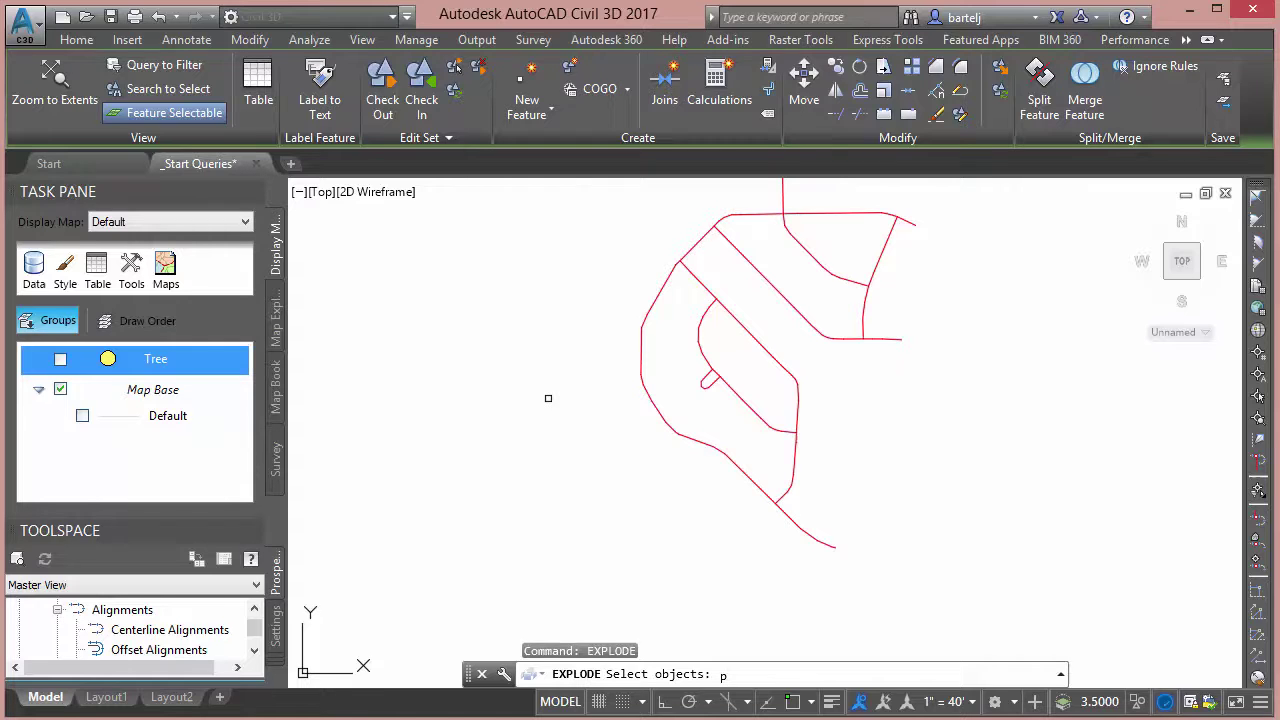
pyautogui.write('p')
pyautogui.press('Return')
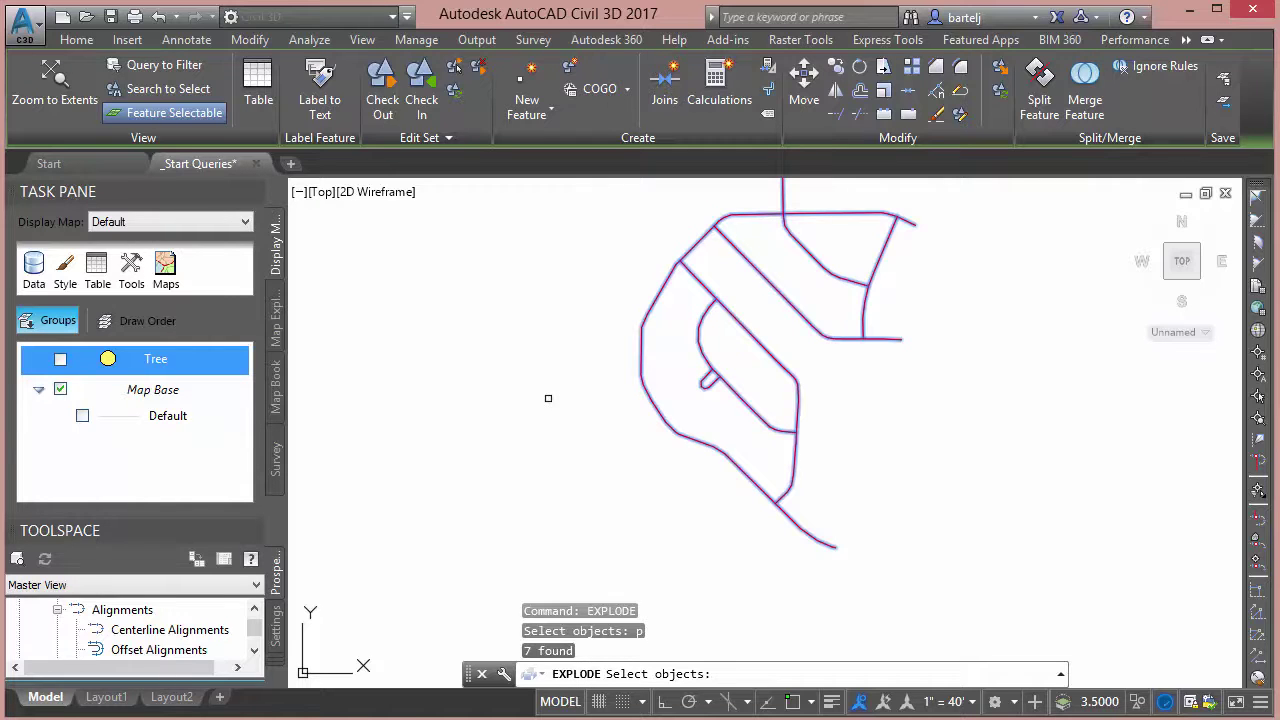
pyautogui.press('Return')
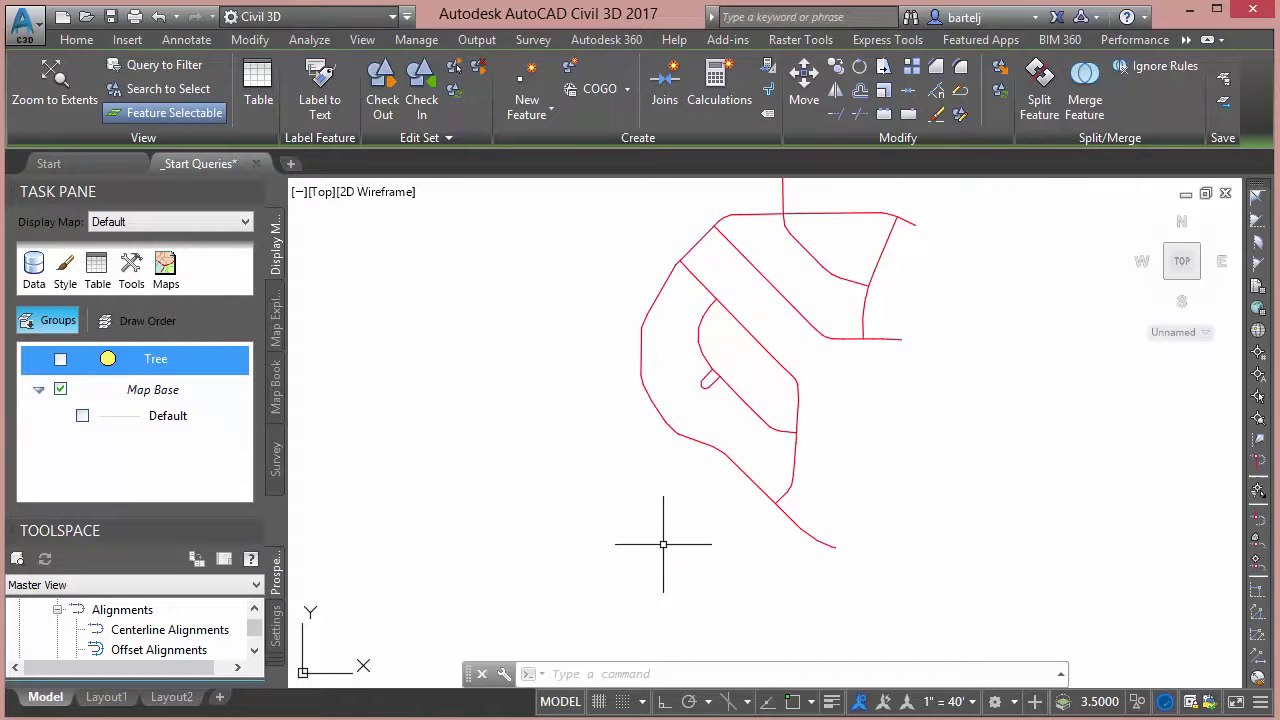
# Shift the roads down and bring up the Topologies context menu in Map Explorer
pyautogui.moveTo(666, 500); pyautogui.dragTo(660, 586, button='middle')
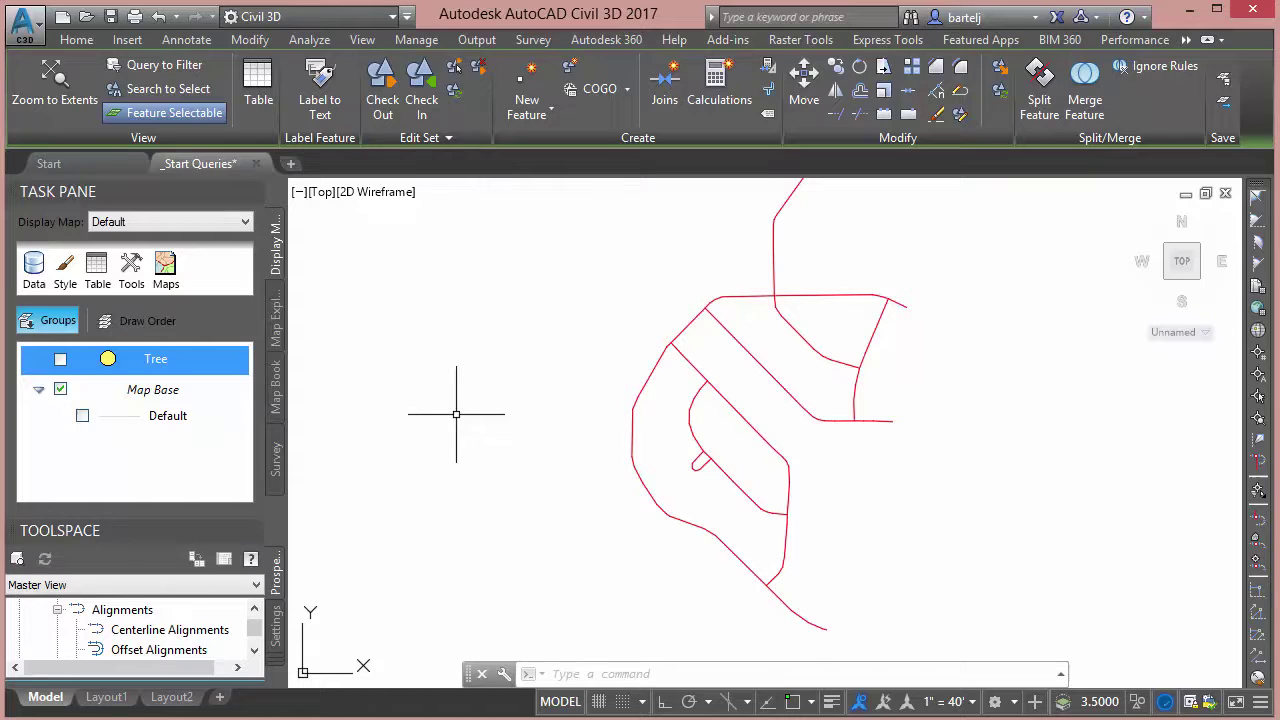
pyautogui.click(276, 320)
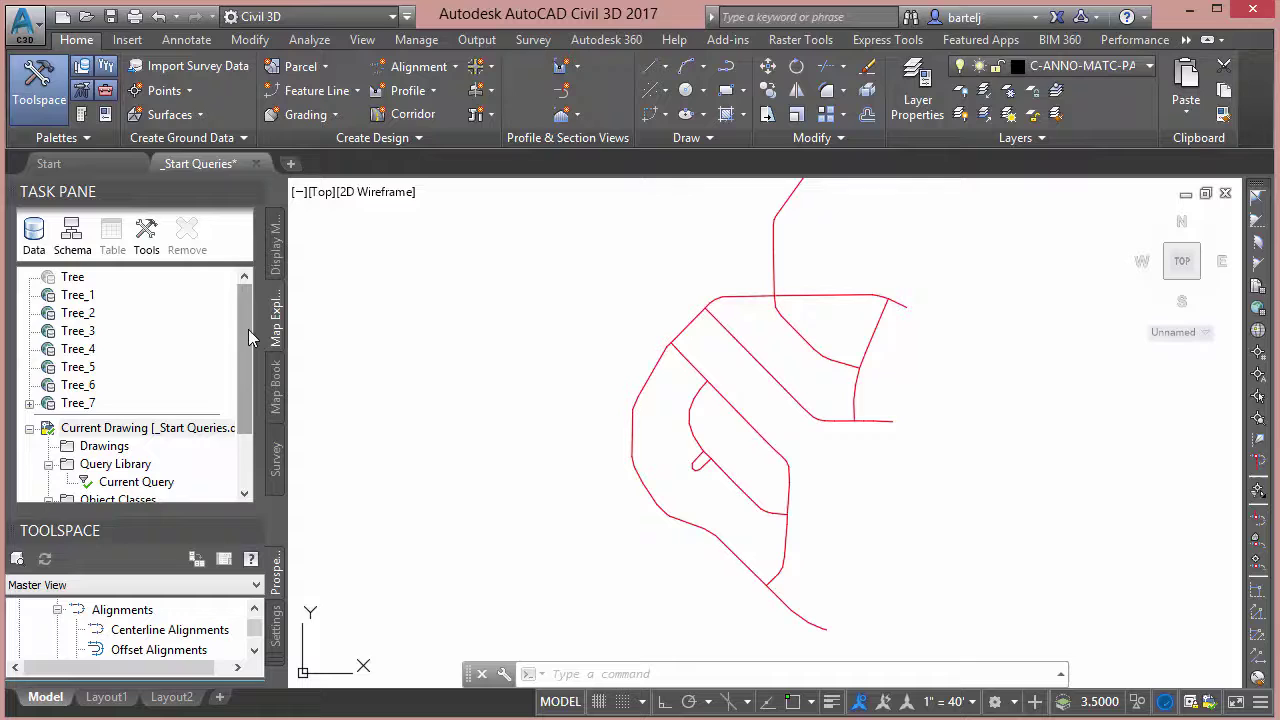
pyautogui.scroll(-3, 235, 400)
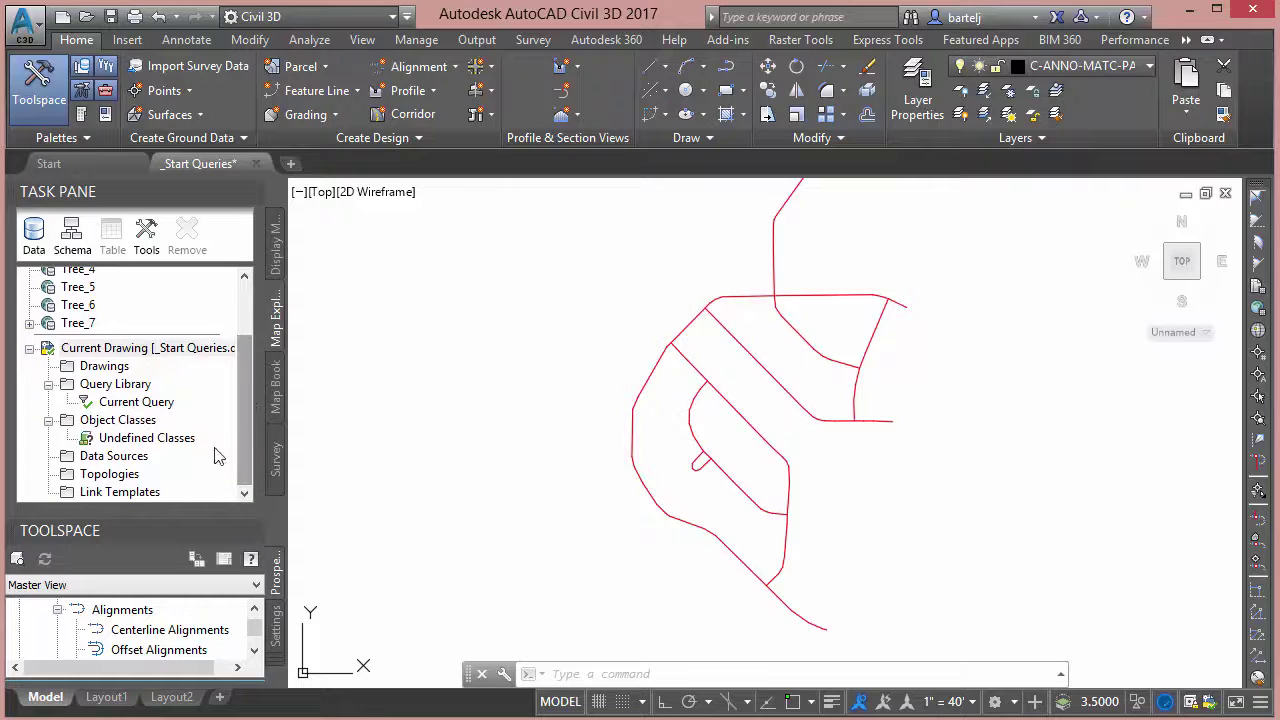
pyautogui.click(110, 476)
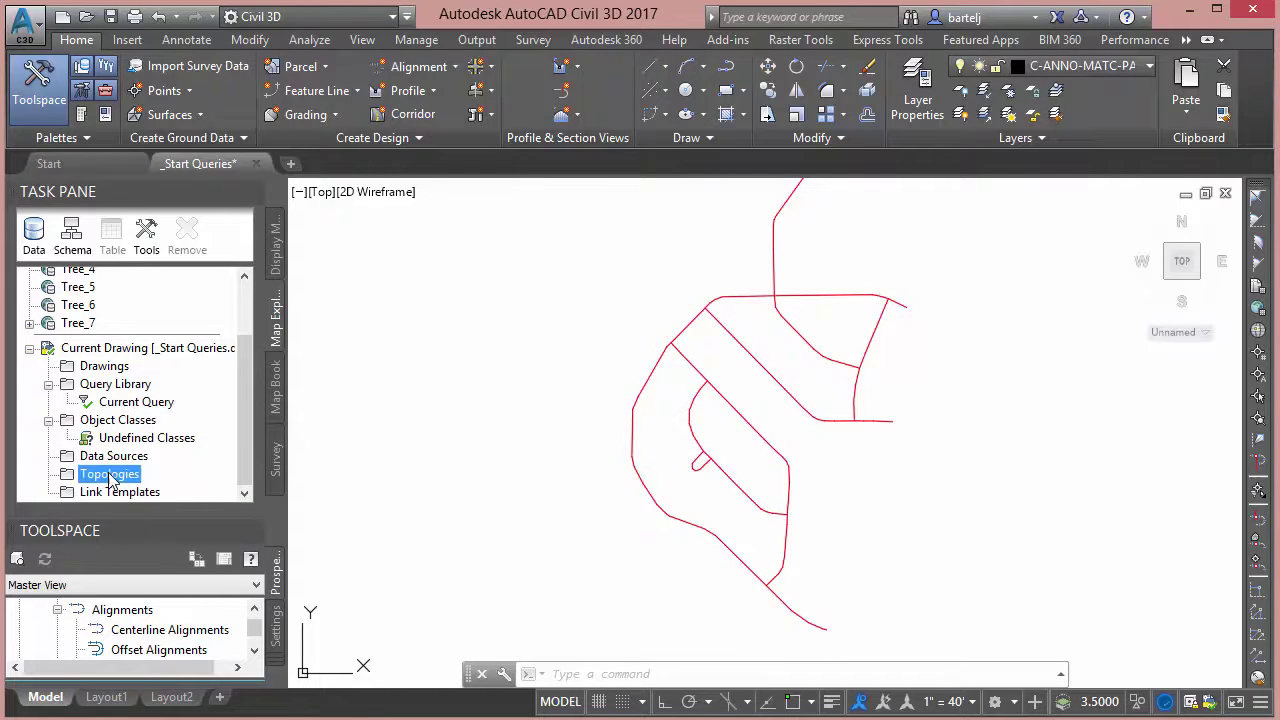
pyautogui.rightClick(111, 479)
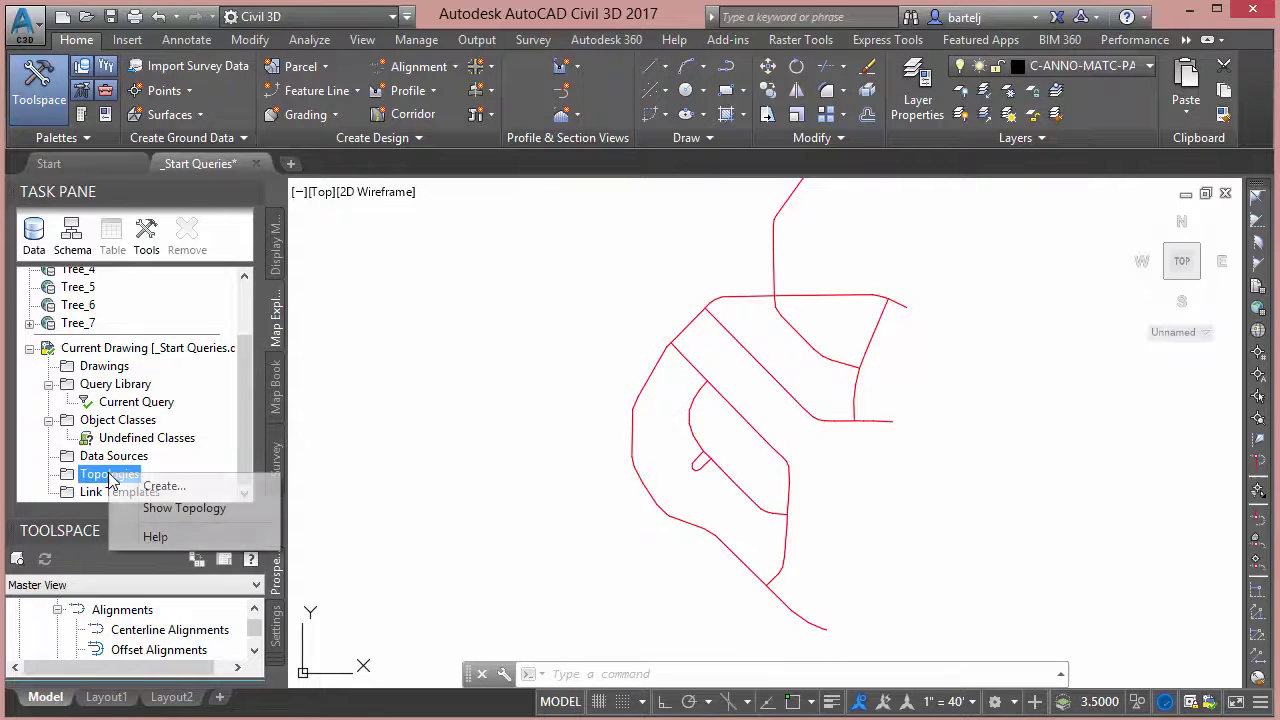
# Start a new Network topology named Roads
pyautogui.click(170, 486)
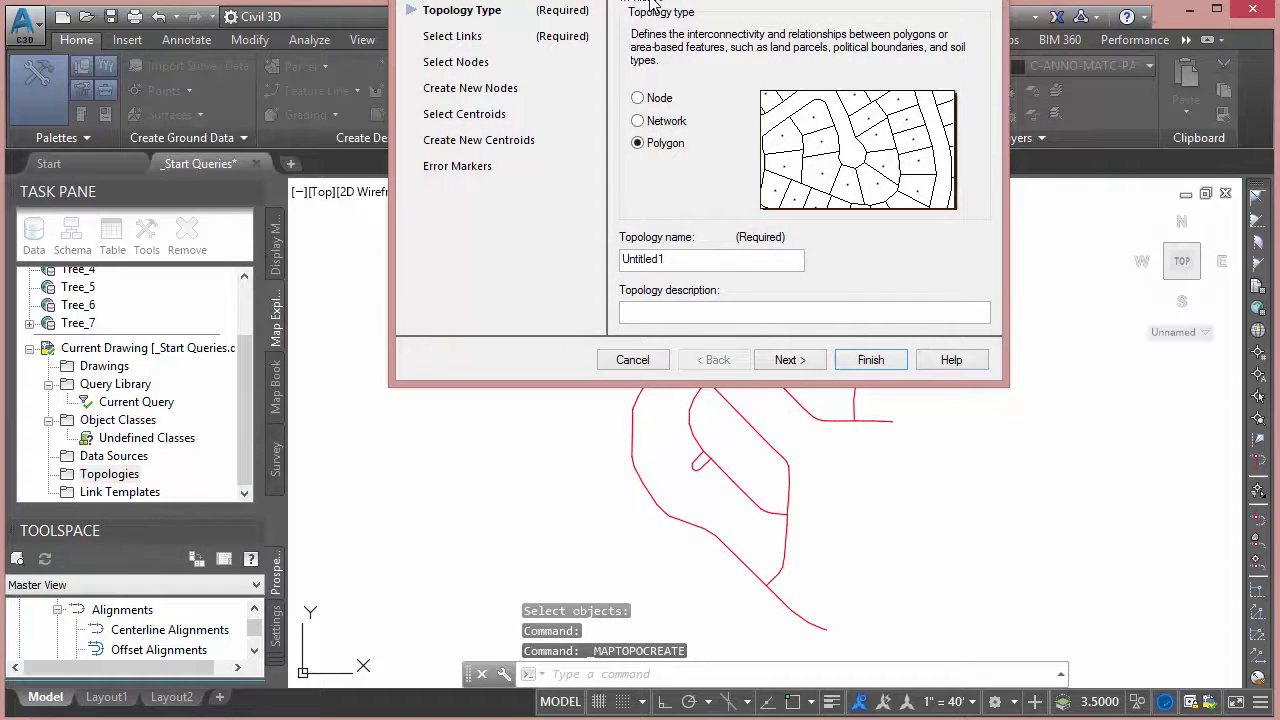
pyautogui.moveTo(652, 5); pyautogui.dragTo(587, 147)
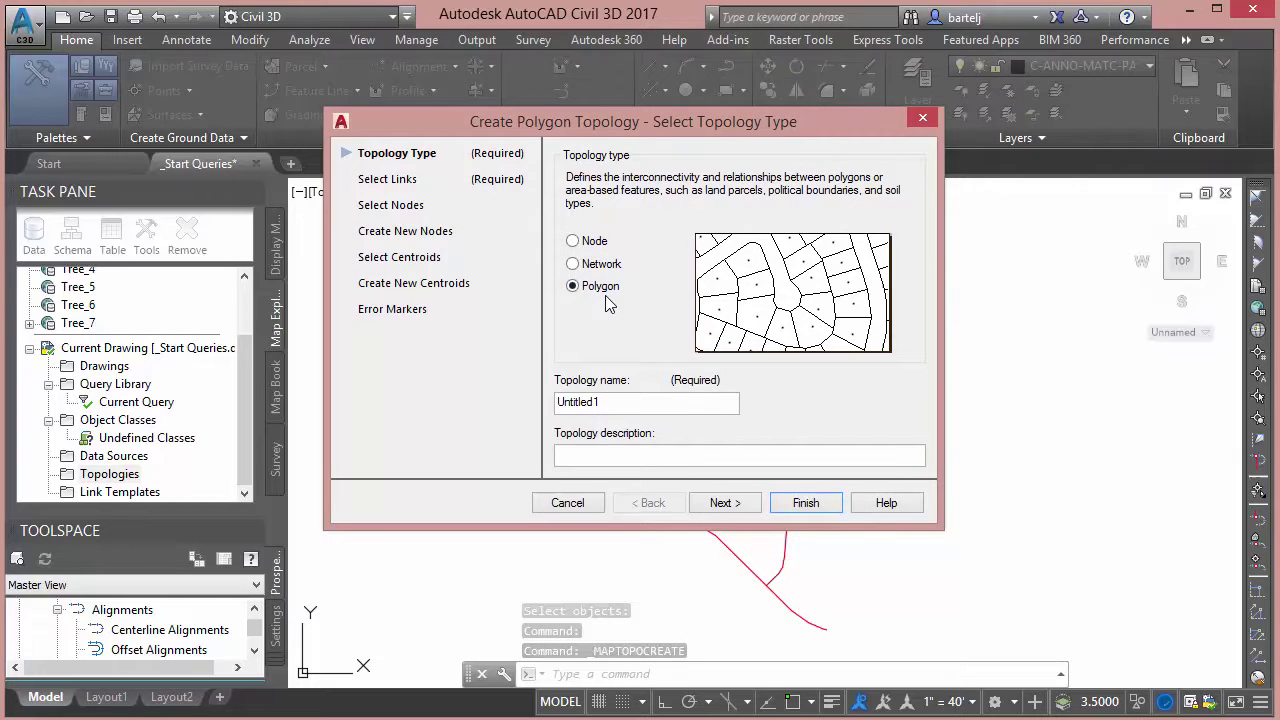
pyautogui.click(573, 264)
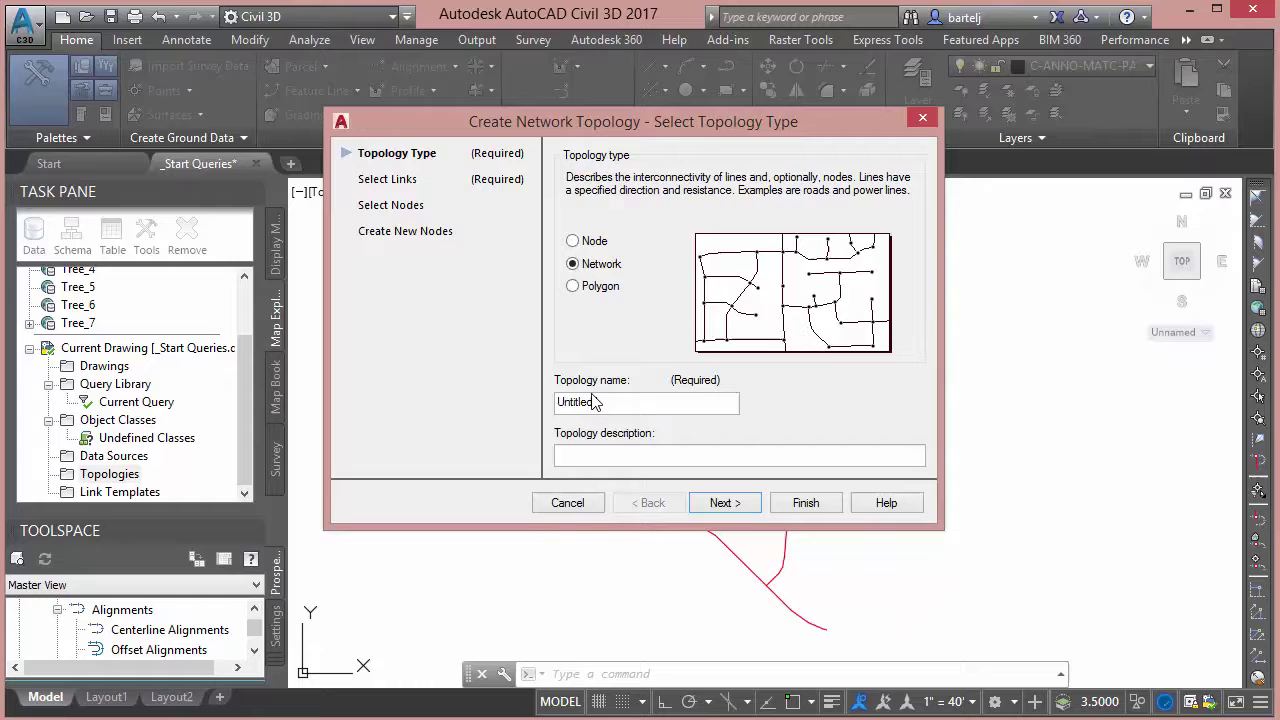
pyautogui.moveTo(610, 402); pyautogui.dragTo(548, 415)
pyautogui.write('Roads')
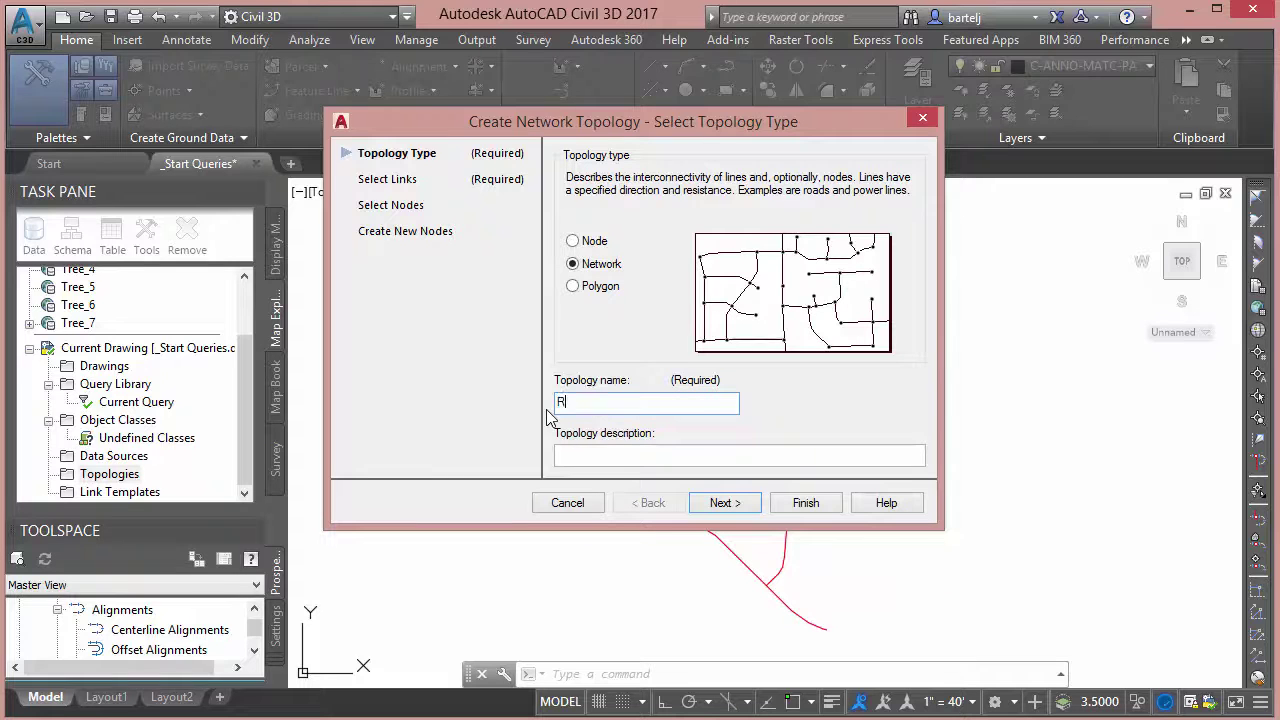
pyautogui.click(739, 504)
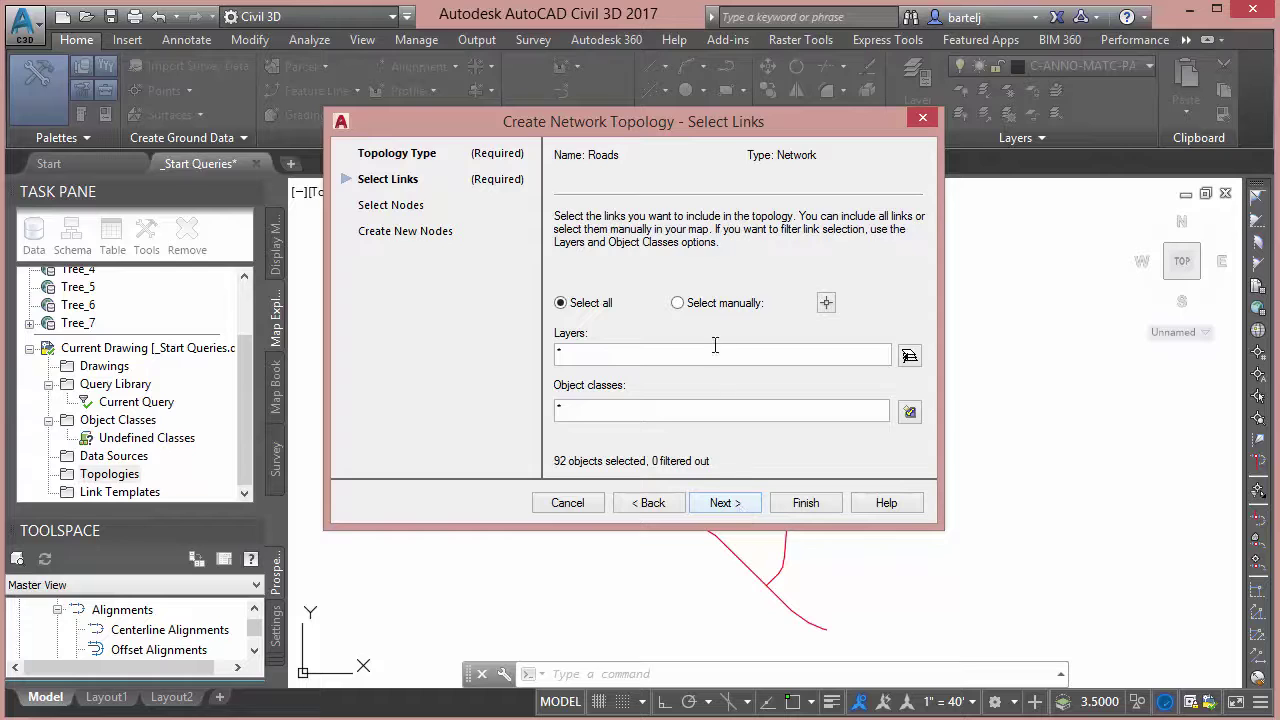
# Window-select all 92 road lines manually as the topology links
pyautogui.click(677, 302)
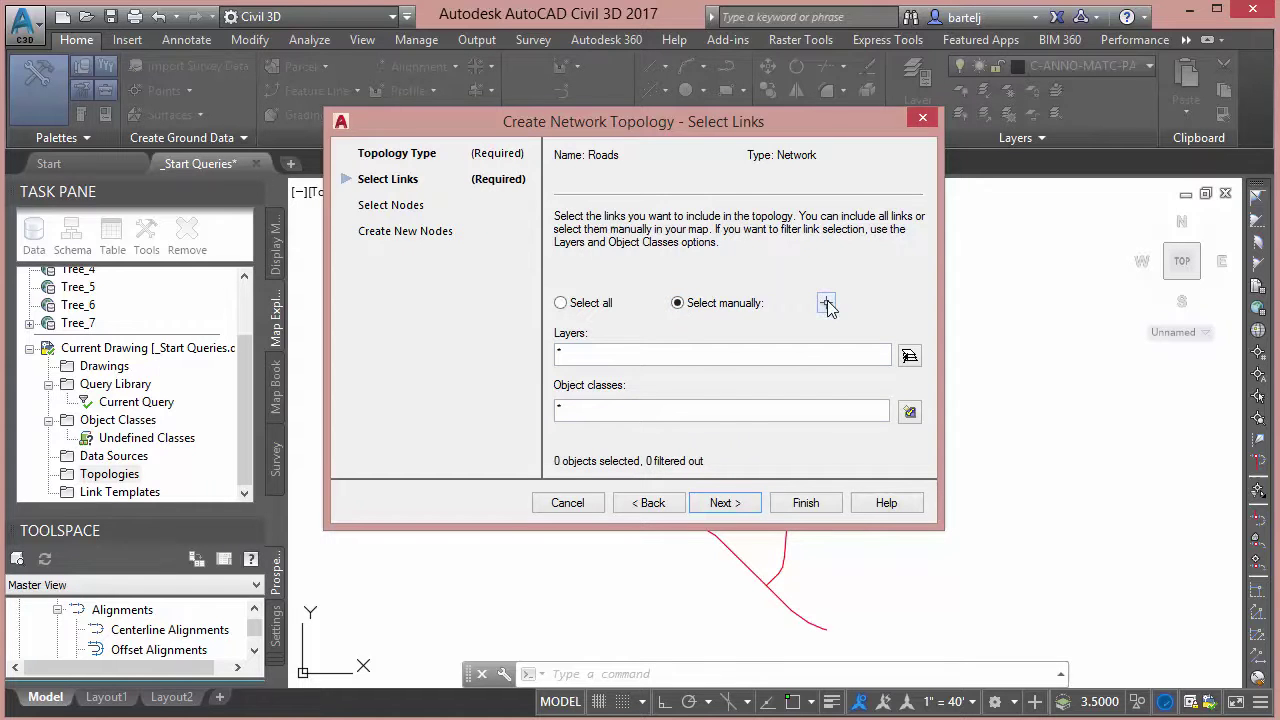
pyautogui.click(826, 302)
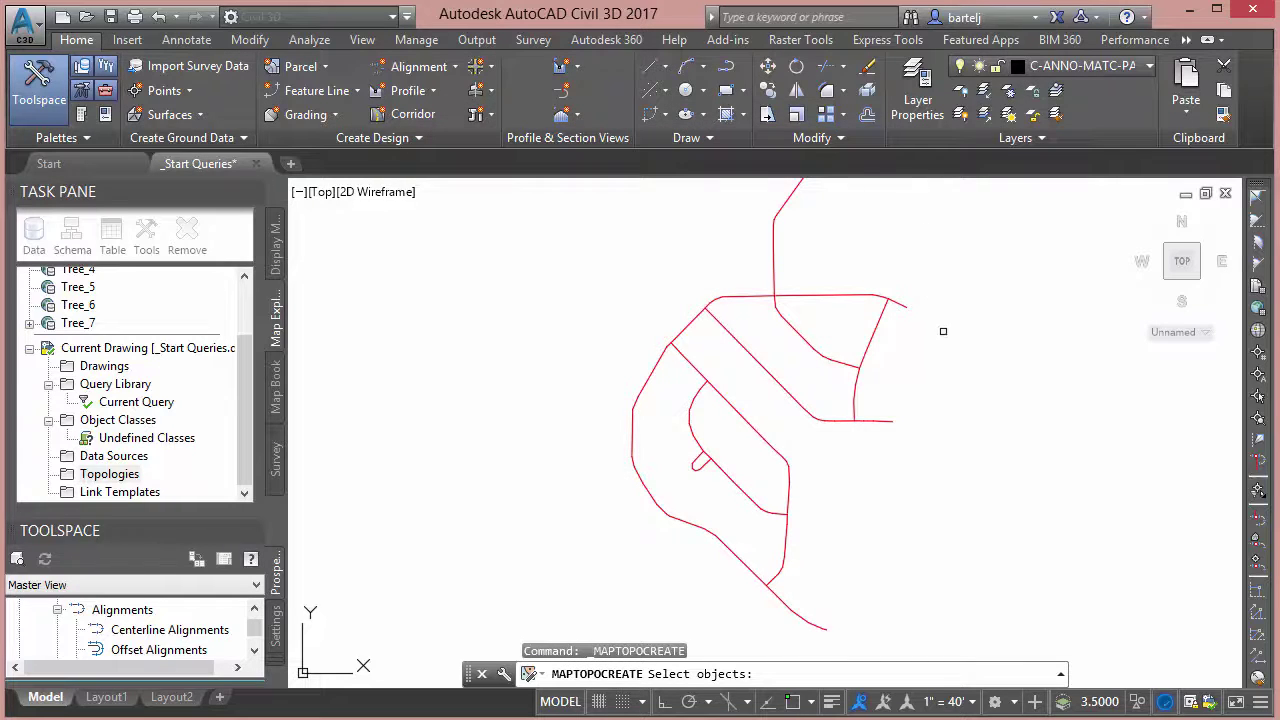
pyautogui.scroll(-2, 942, 331)
pyautogui.click(946, 206)
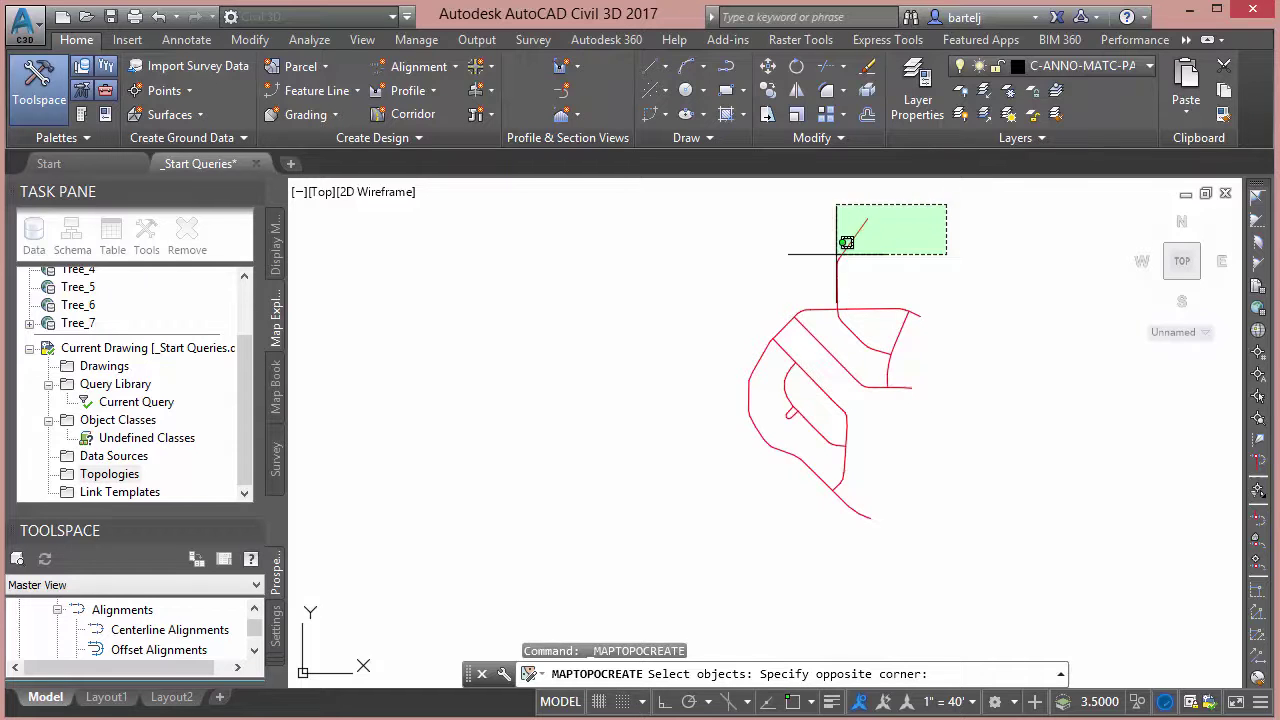
pyautogui.click(730, 540)
pyautogui.press('Return')
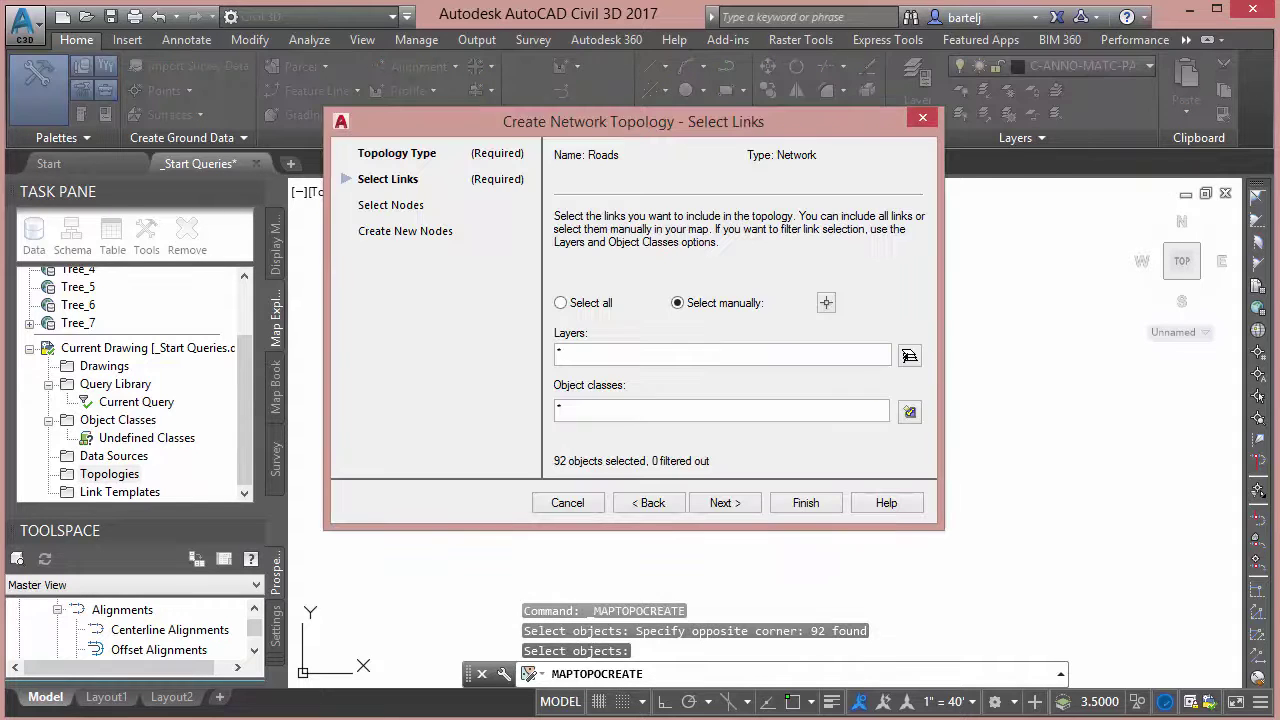
# Enable creating new nodes and finish the Roads topology with 88 nodes
pyautogui.click(726, 504)
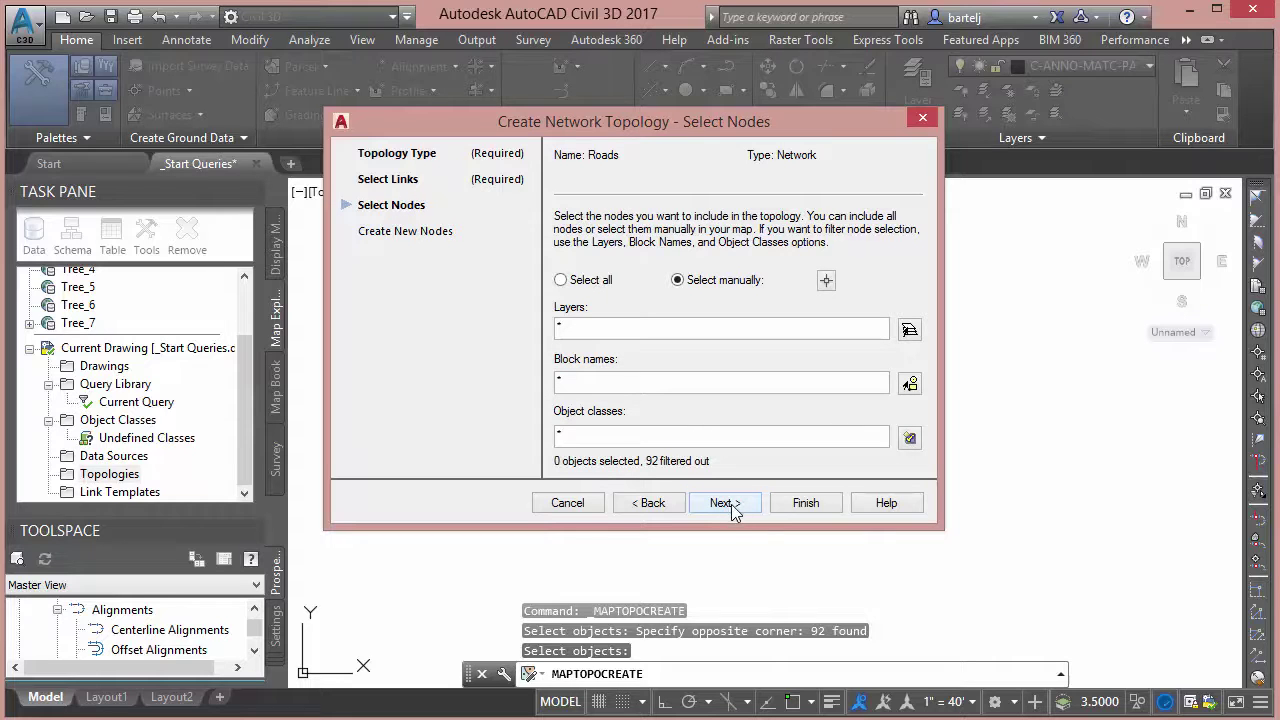
pyautogui.click(726, 503)
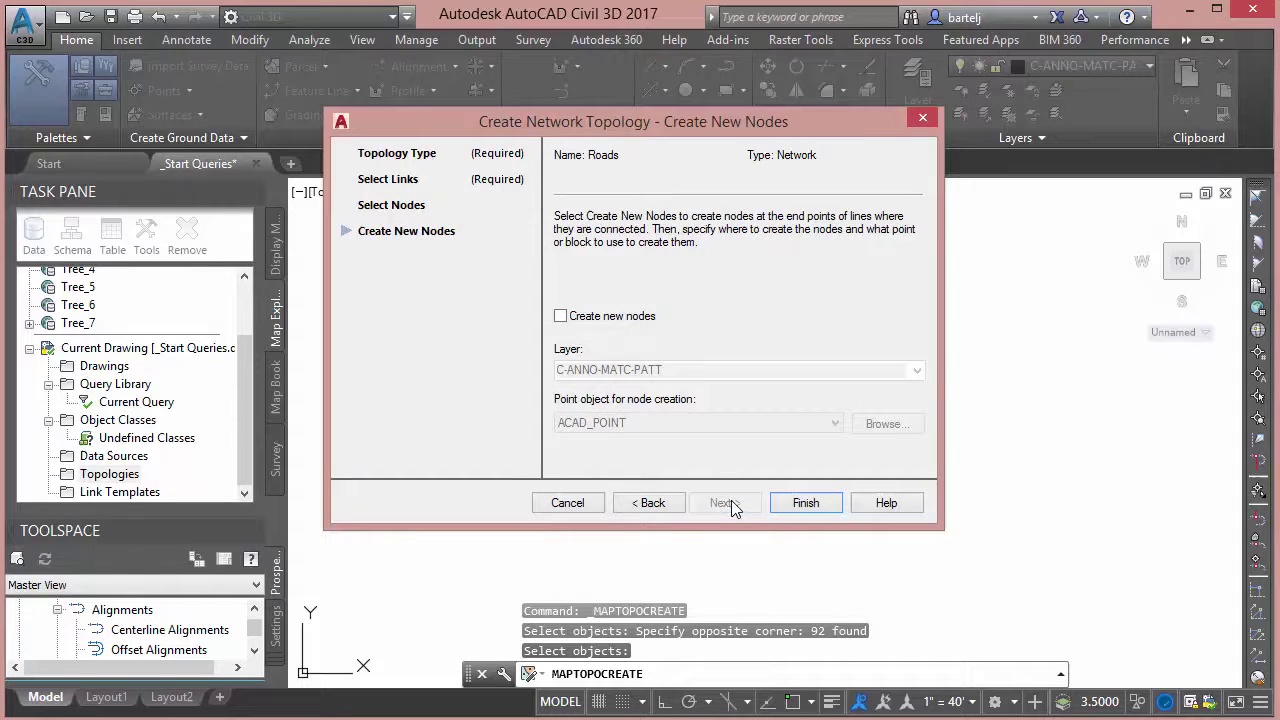
pyautogui.click(561, 316)
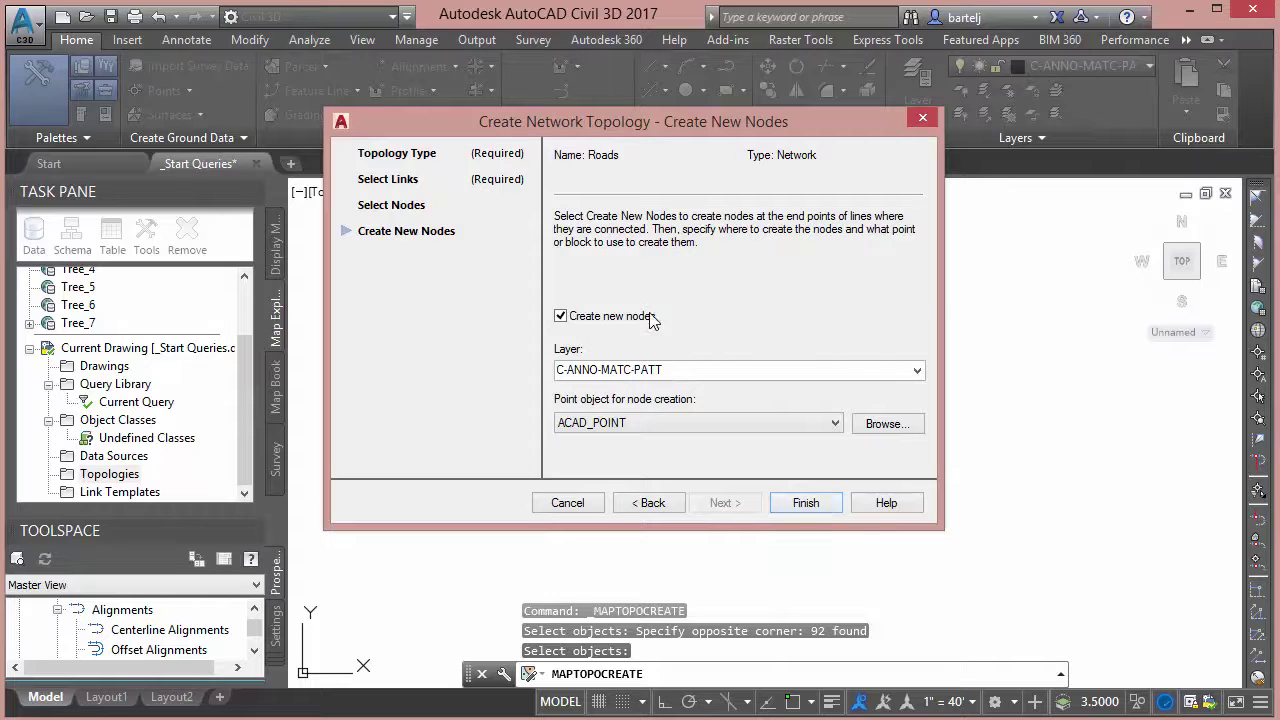
pyautogui.click(805, 503)
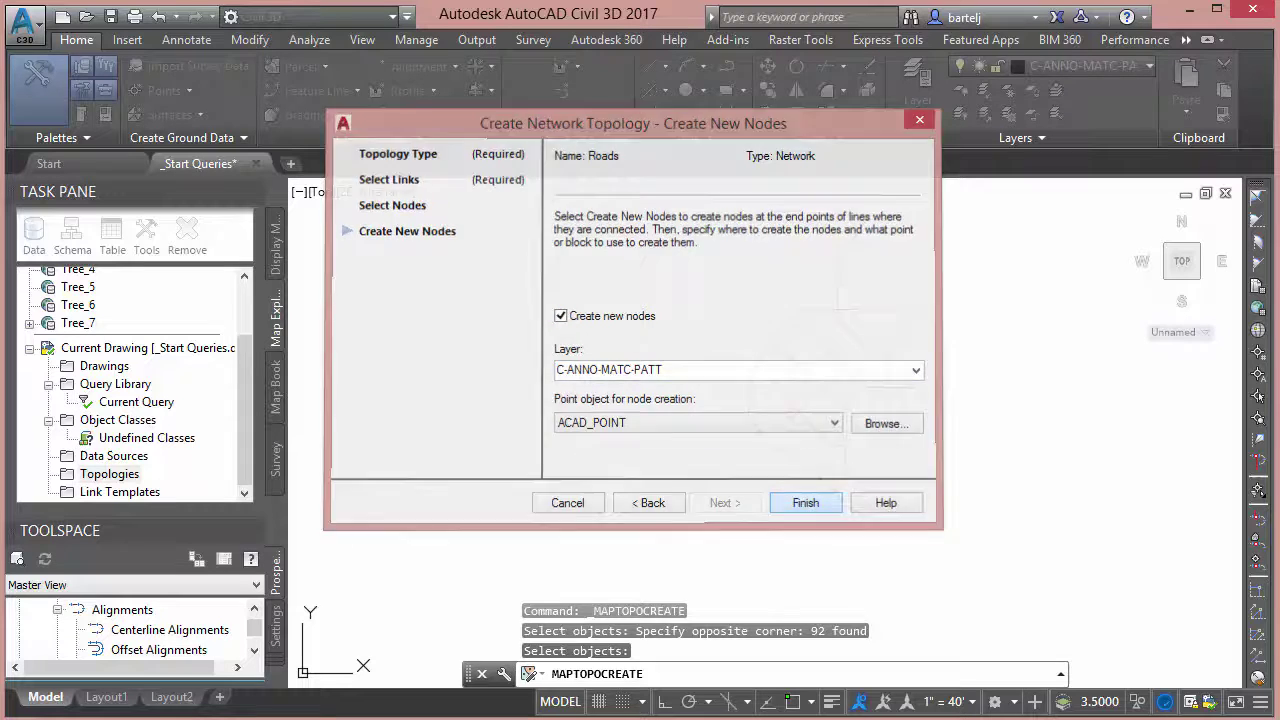
pyautogui.moveTo(820, 378); pyautogui.dragTo(752, 394, button='middle')
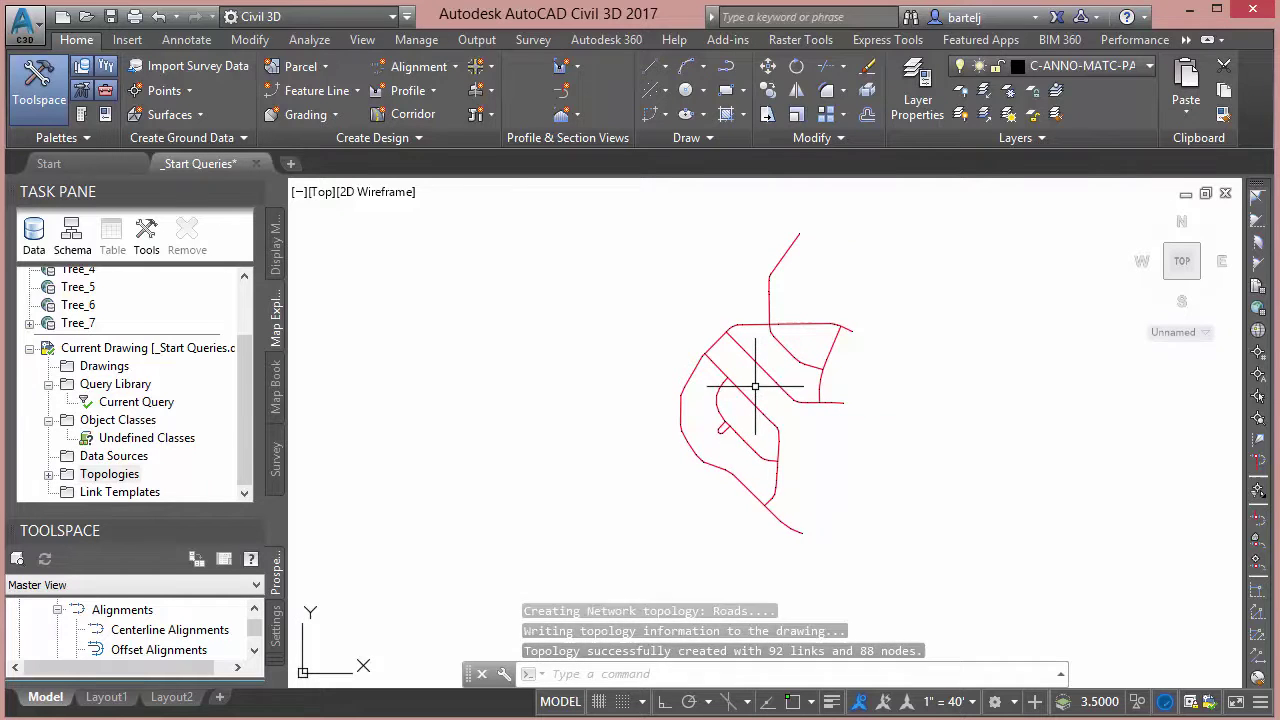
pyautogui.doubleClick(60, 476)
pyautogui.scroll(-1, 243, 397)
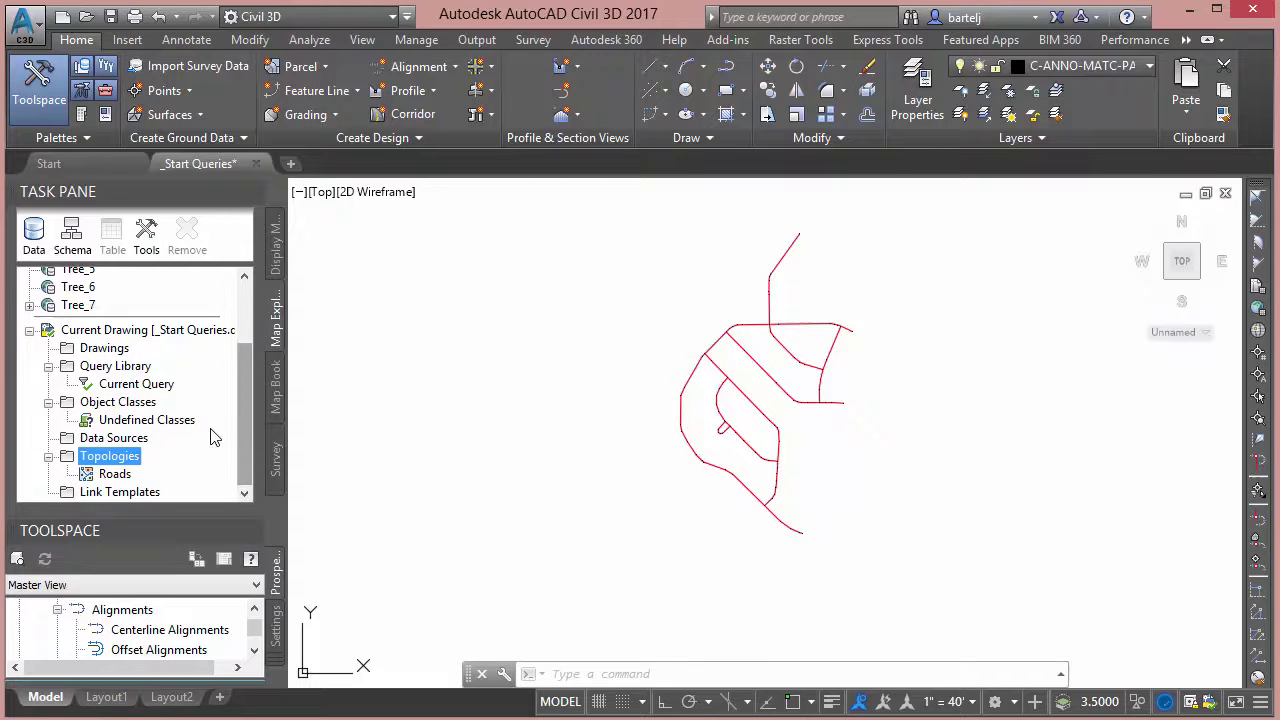
pyautogui.rightClick(113, 476)
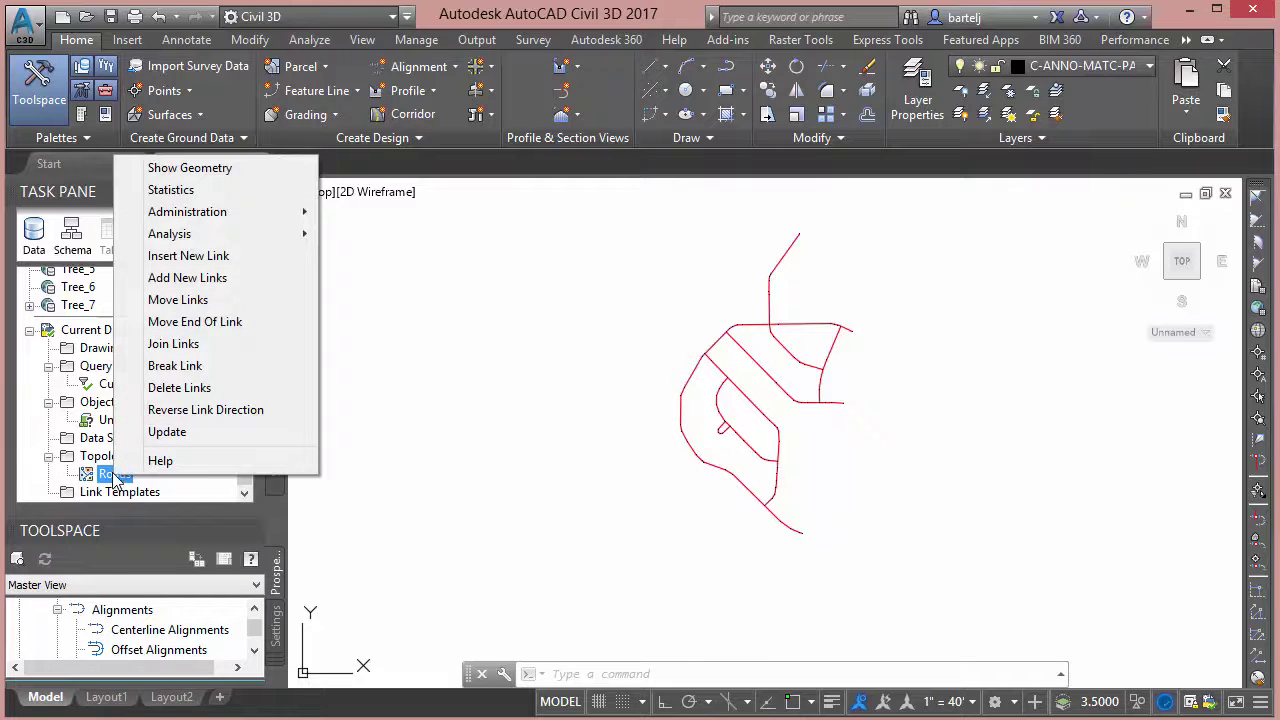
pyautogui.click(172, 190)
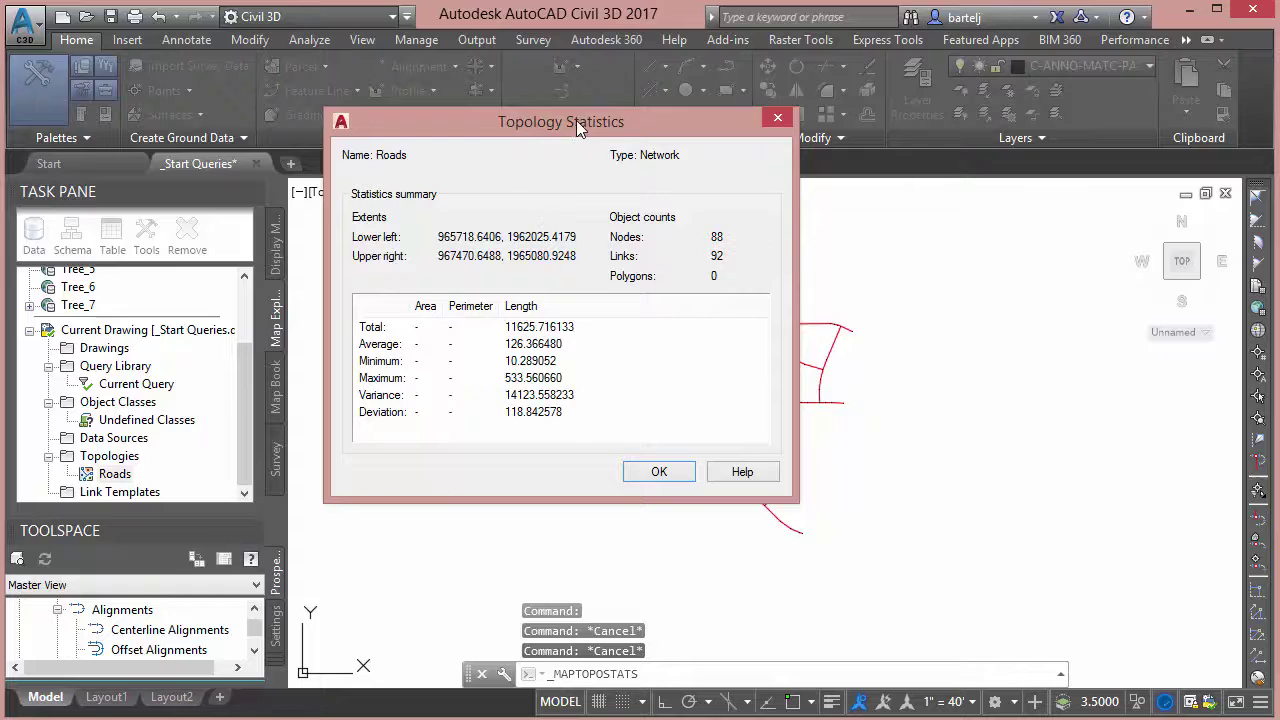
pyautogui.moveTo(571, 126); pyautogui.dragTo(422, 125)
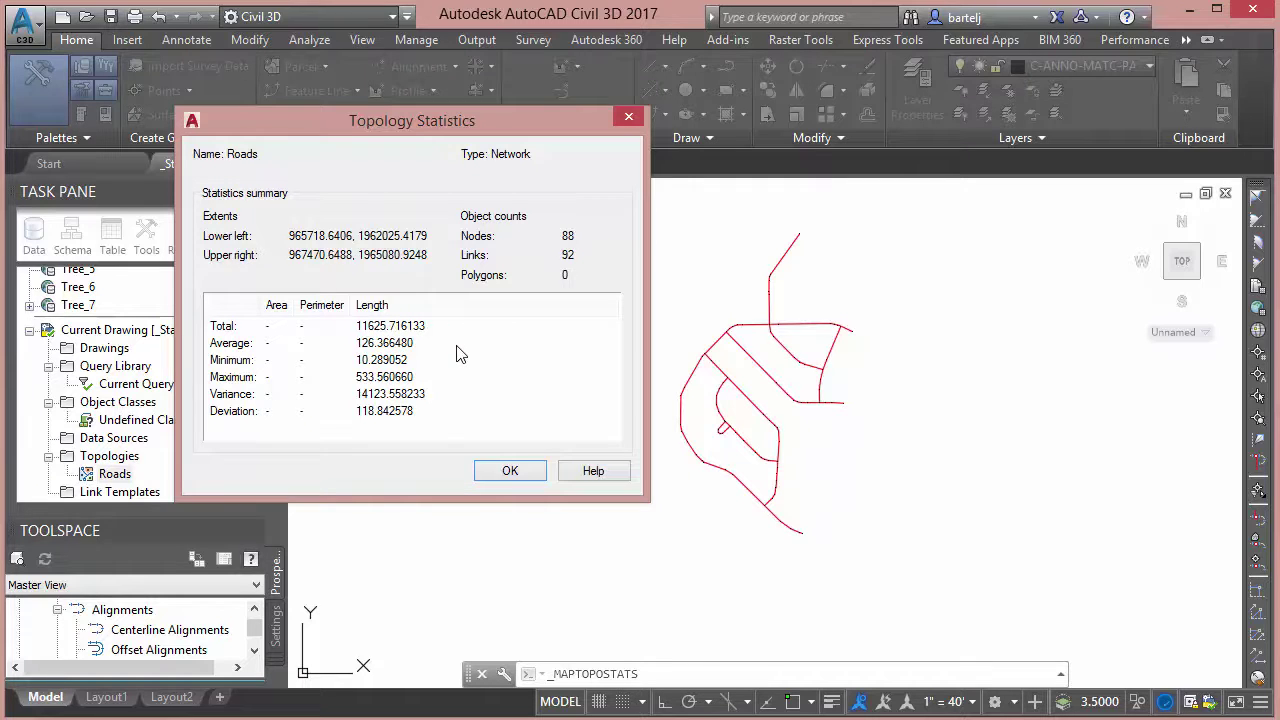
pyautogui.click(510, 472)
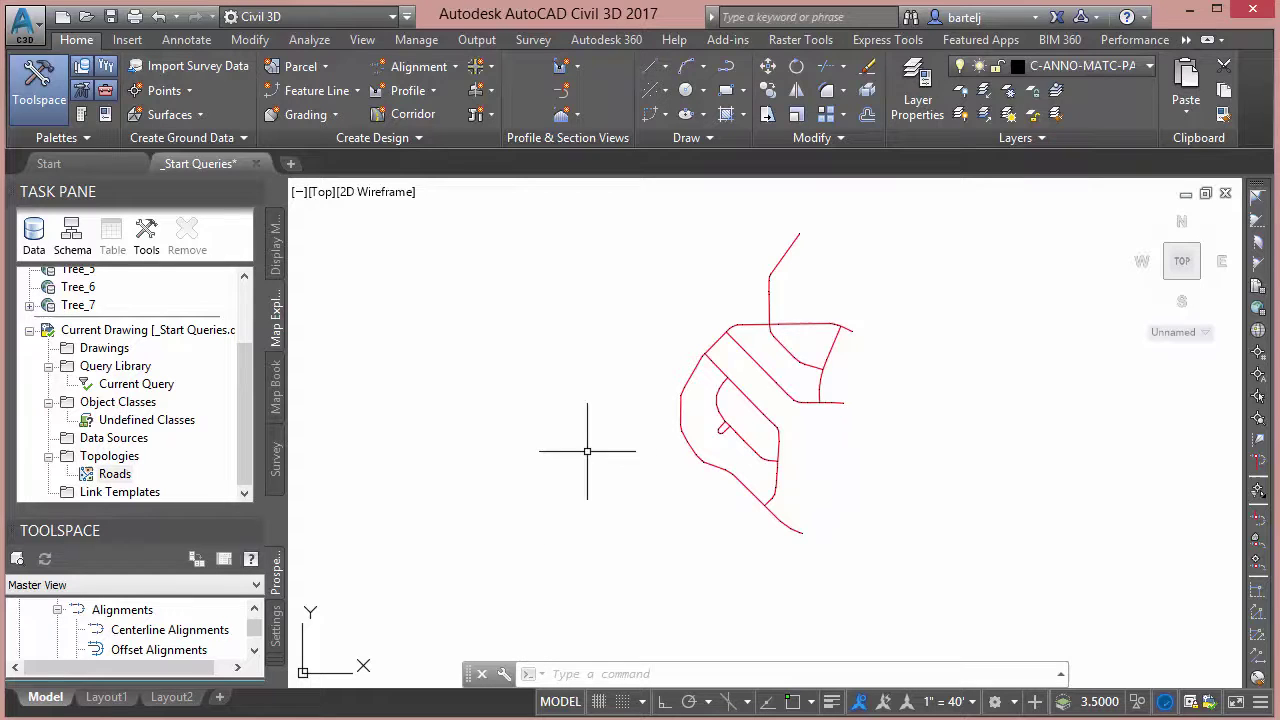
# Buffer the Roads topology by 50 ft into a new topology named RoadBuffer
pyautogui.rightClick(112, 476)
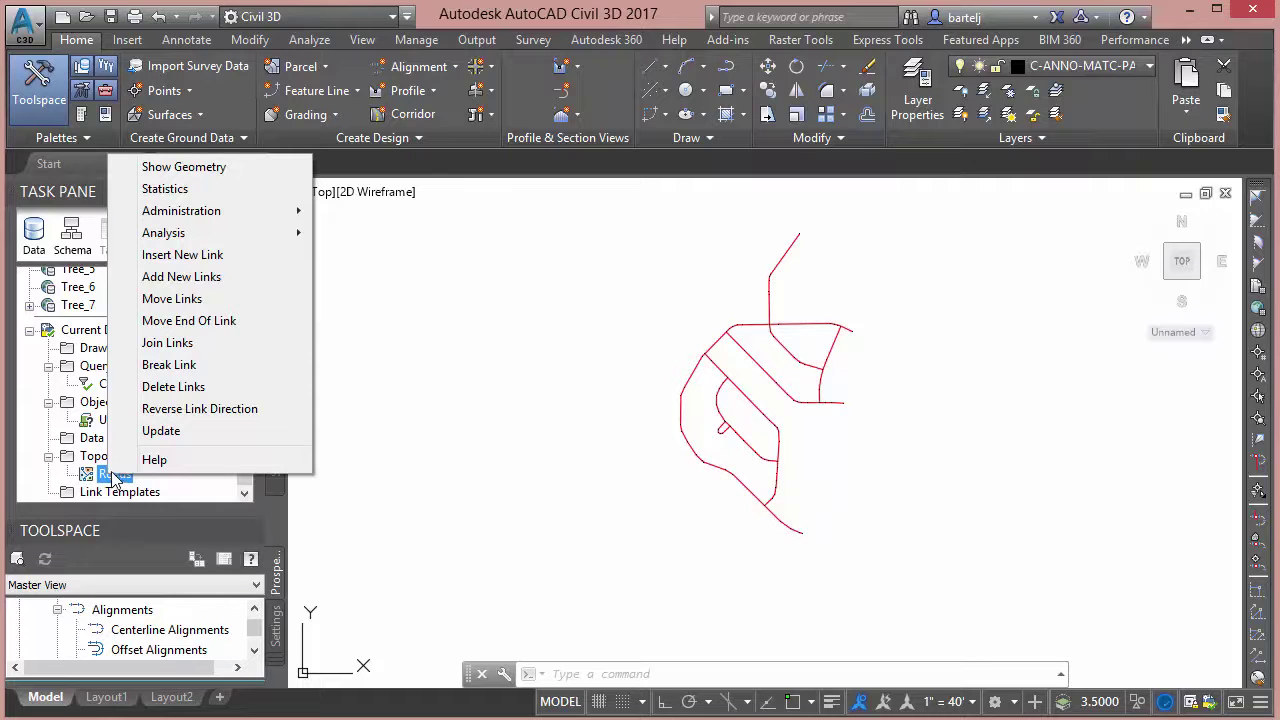
pyautogui.moveTo(248, 240)
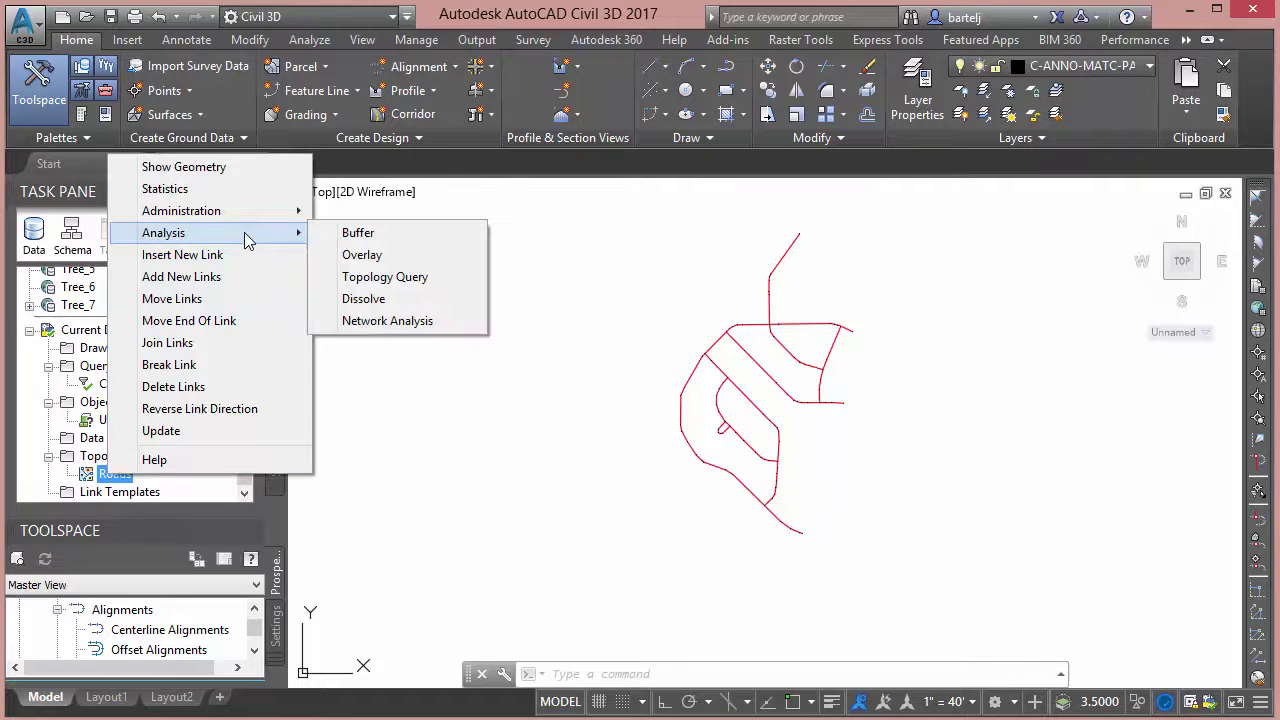
pyautogui.click(362, 233)
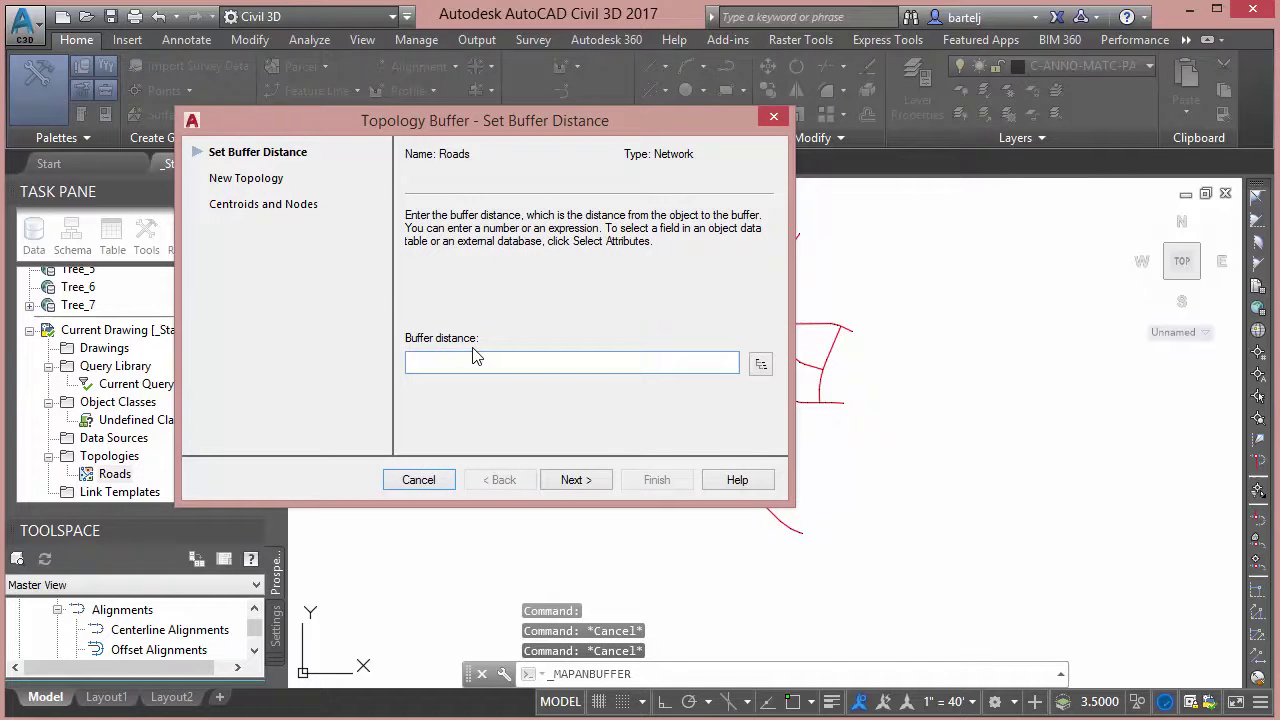
pyautogui.write('50')
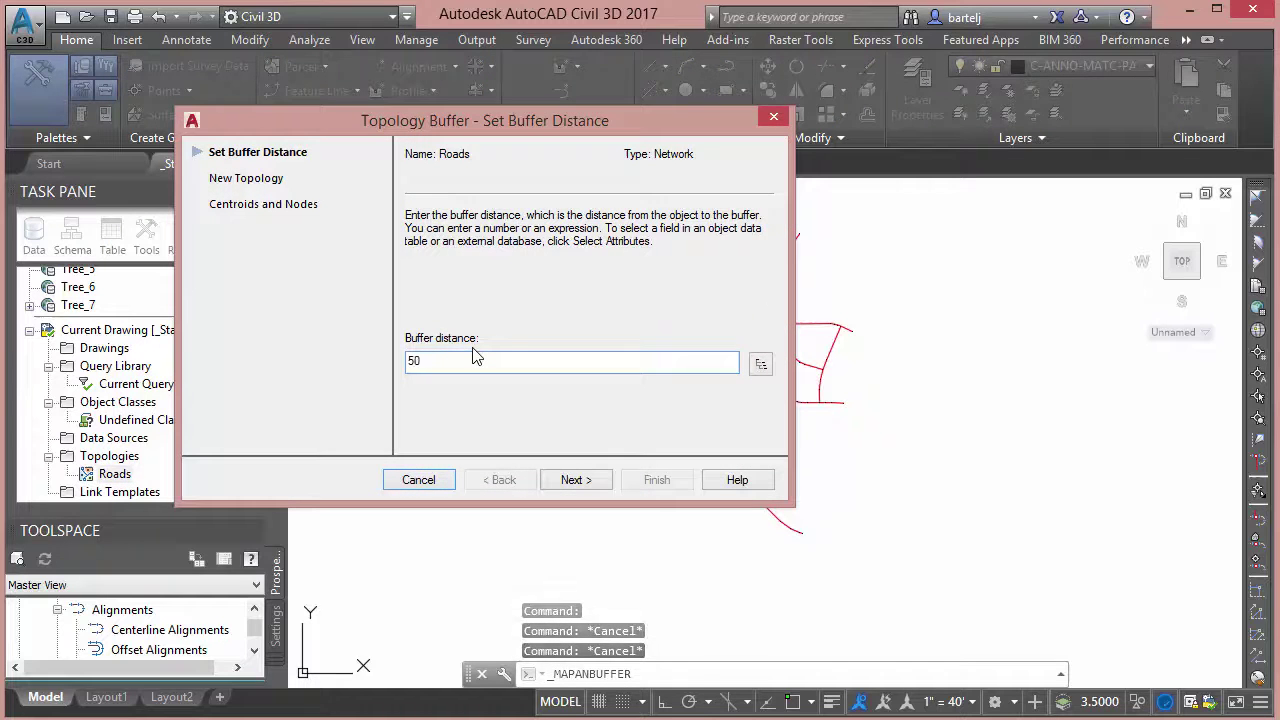
pyautogui.click(576, 480)
pyautogui.click(488, 337)
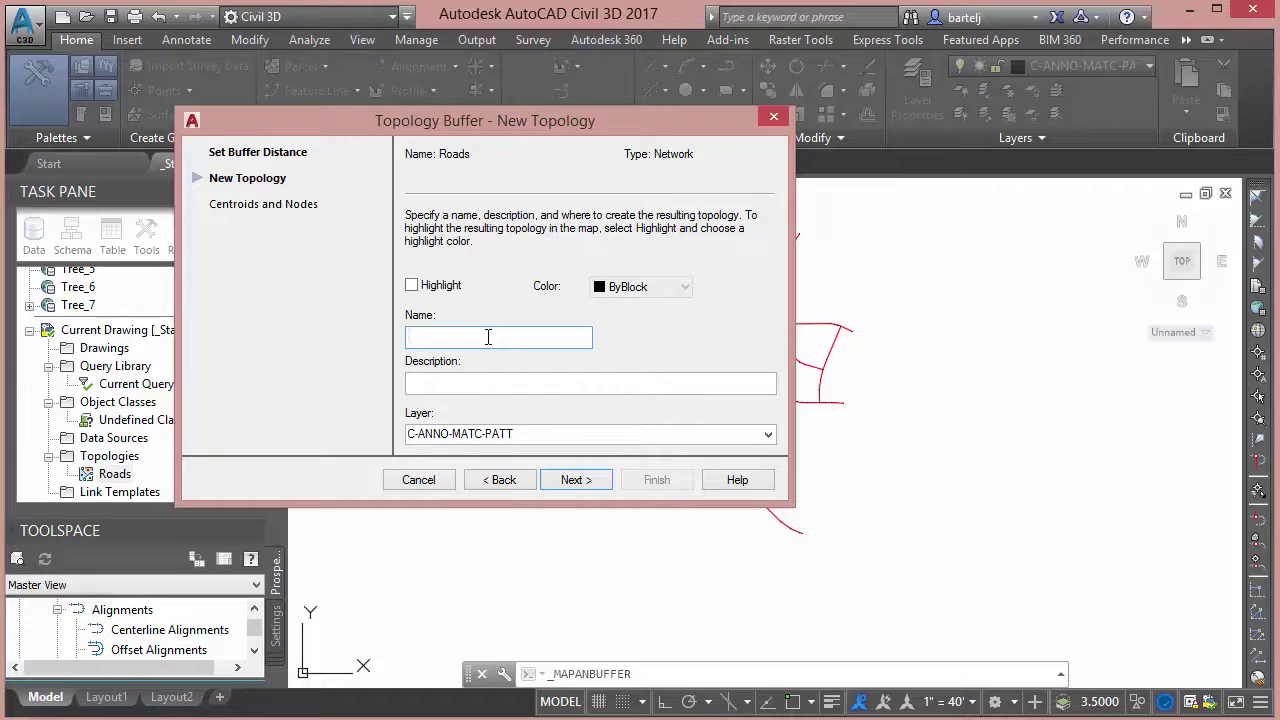
pyautogui.write('Roa')
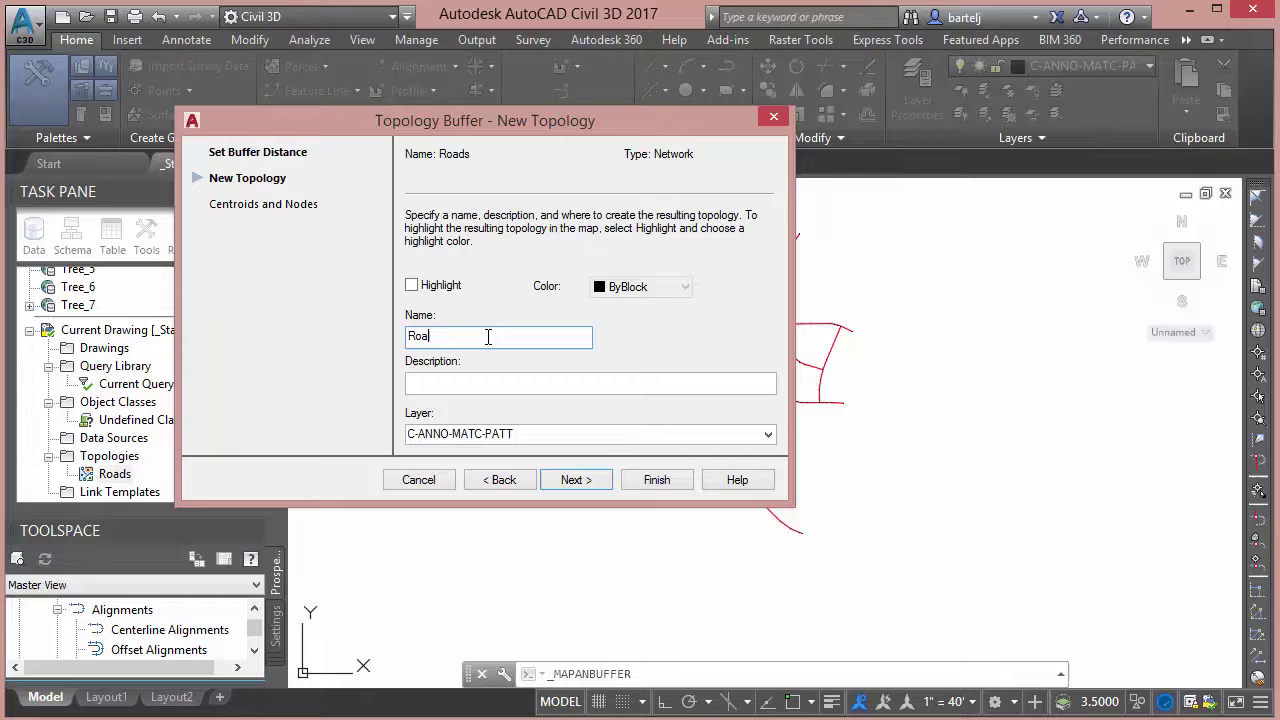
pyautogui.write('dBuffer')
pyautogui.click(572, 481)
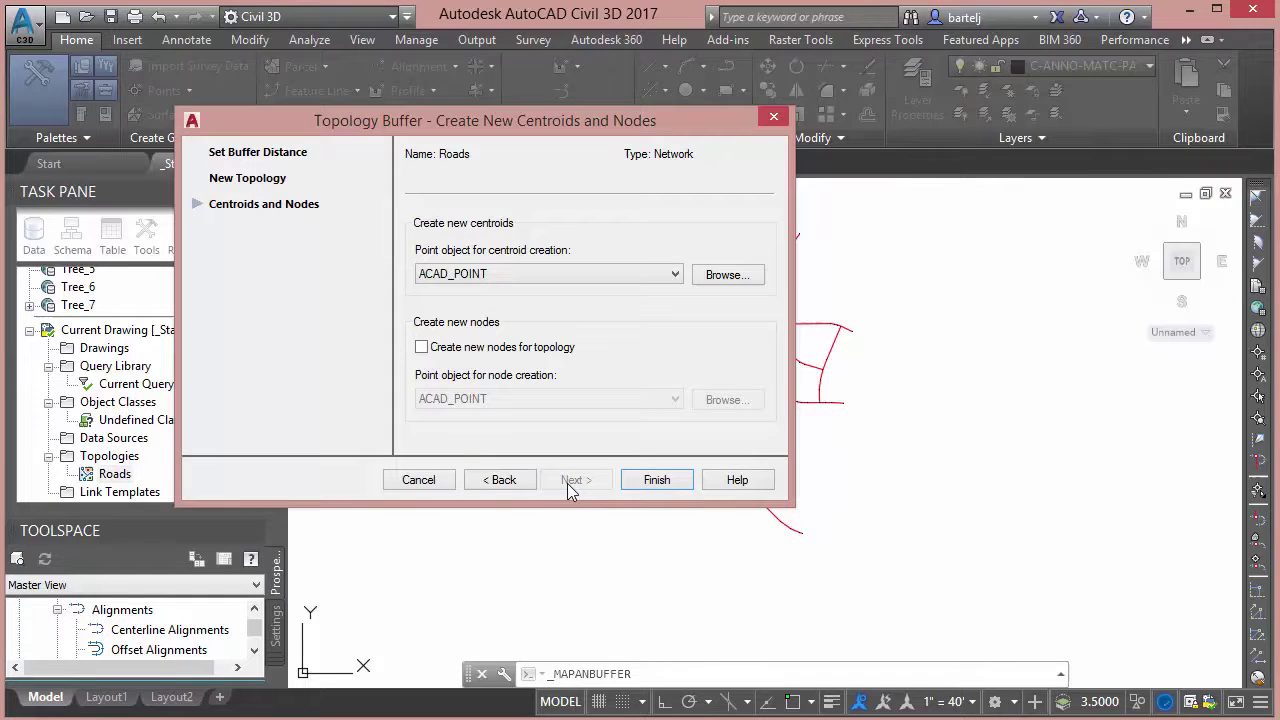
pyautogui.click(656, 483)
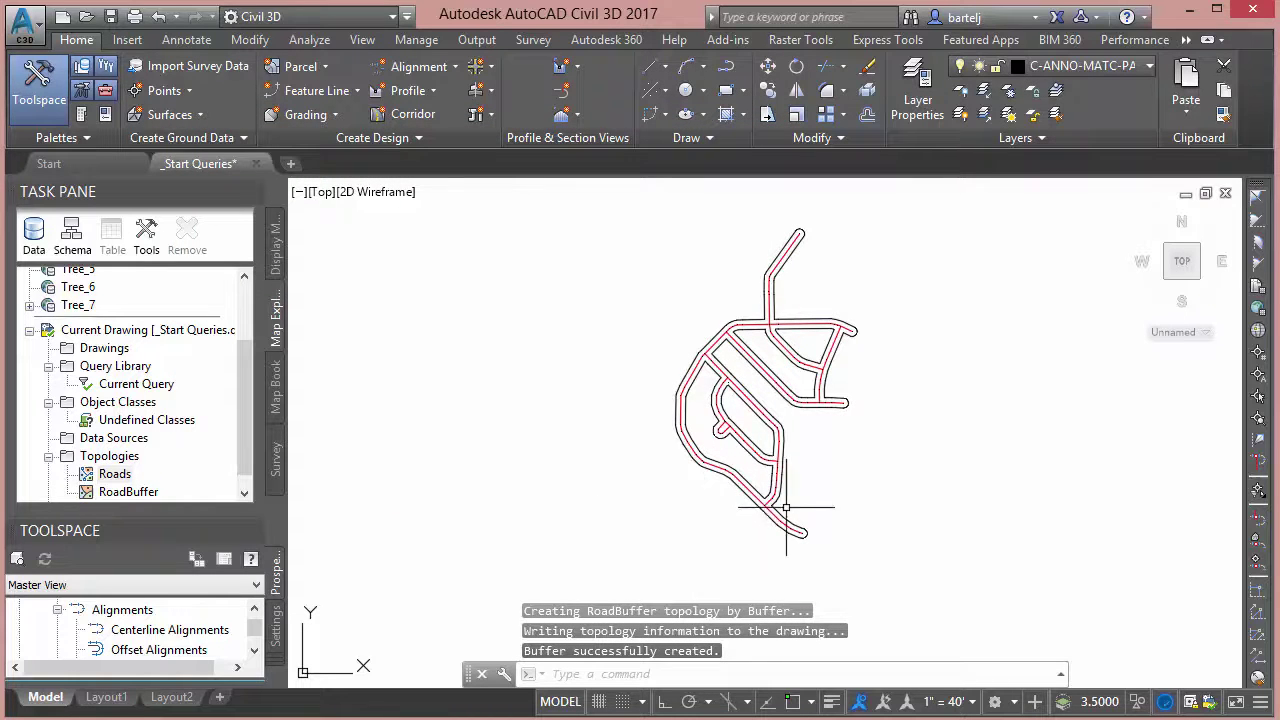
# Zoom in and pan to center the RoadBuffer outlines around the roads
pyautogui.scroll(2, 807, 497)
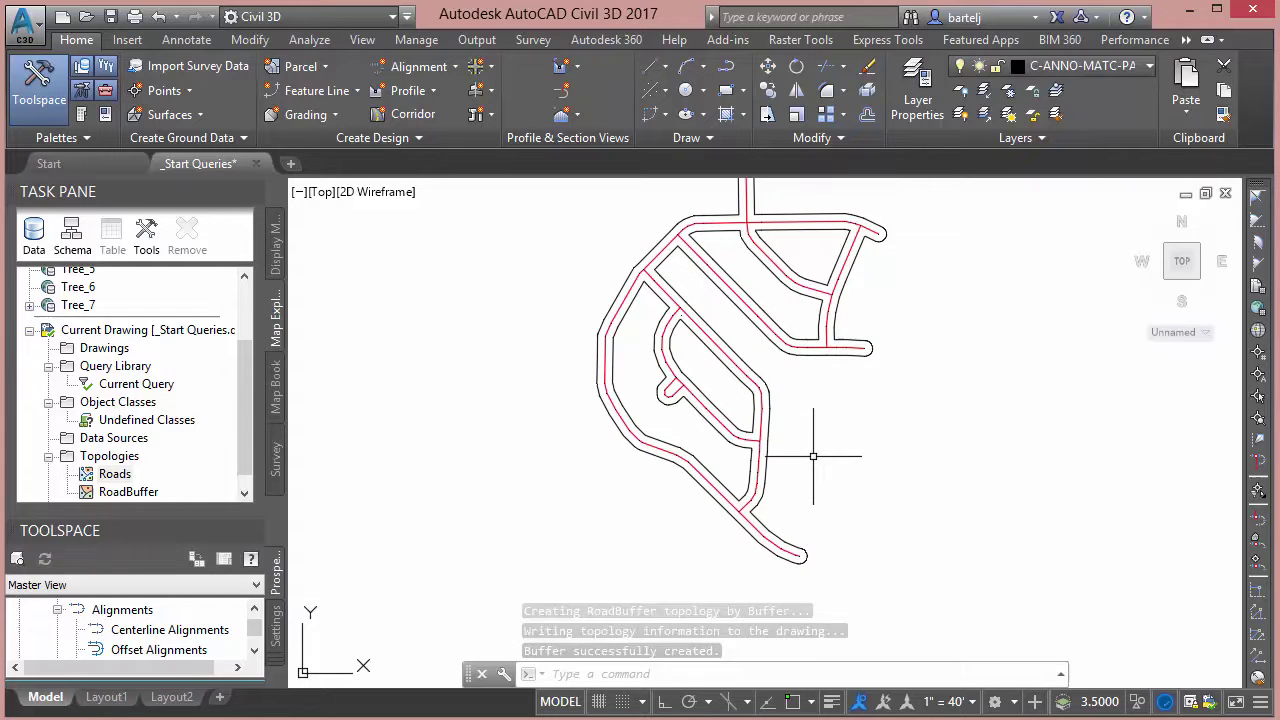
pyautogui.moveTo(820, 503)
pyautogui.mouseDown(button='middle')
pyautogui.moveTo(814, 489)
pyautogui.moveTo(820, 543)
pyautogui.moveTo(822, 523)
pyautogui.mouseUp(button='middle')
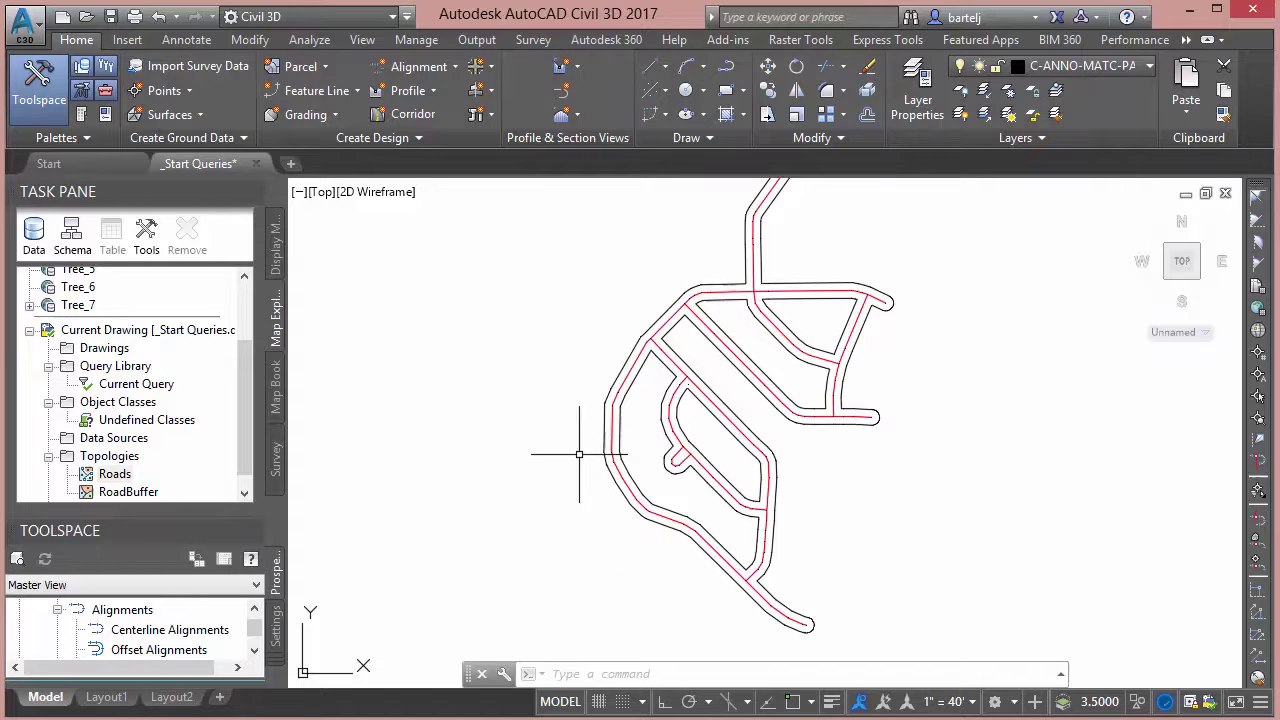
# Turn the Tree layer back on in Display Manager and pan to the southern trees
pyautogui.click(277, 255)
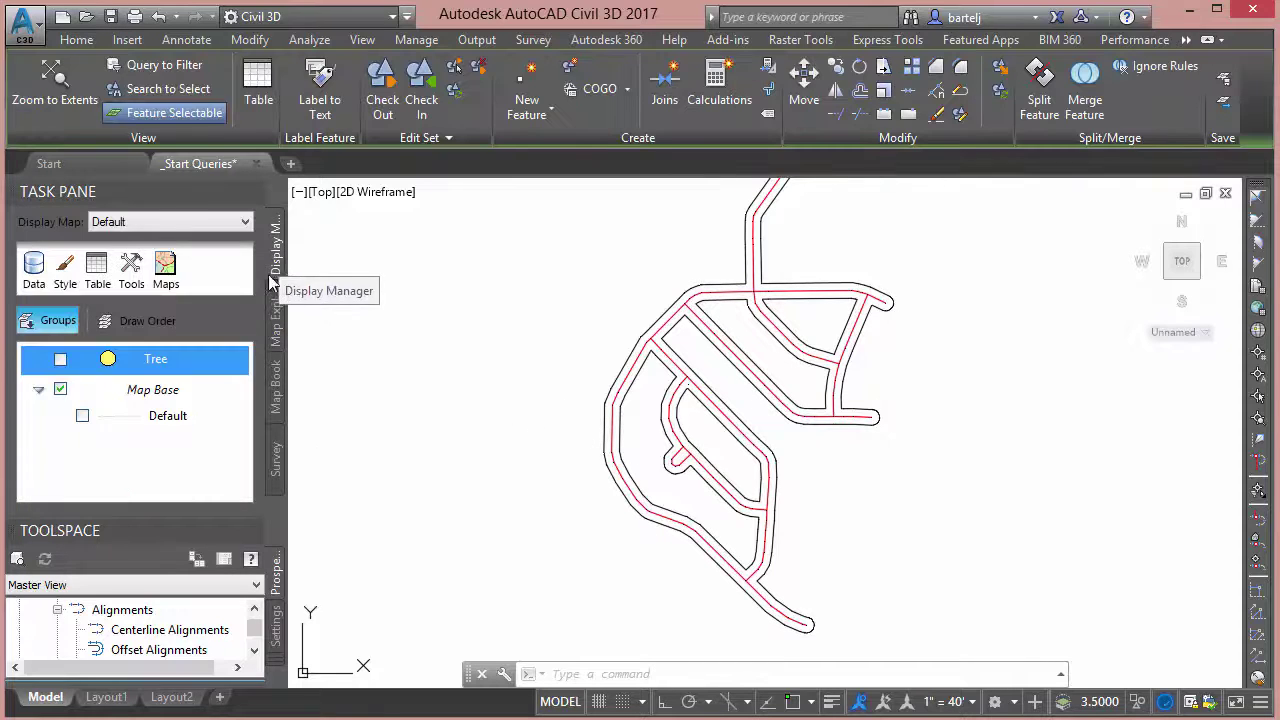
pyautogui.click(60, 361)
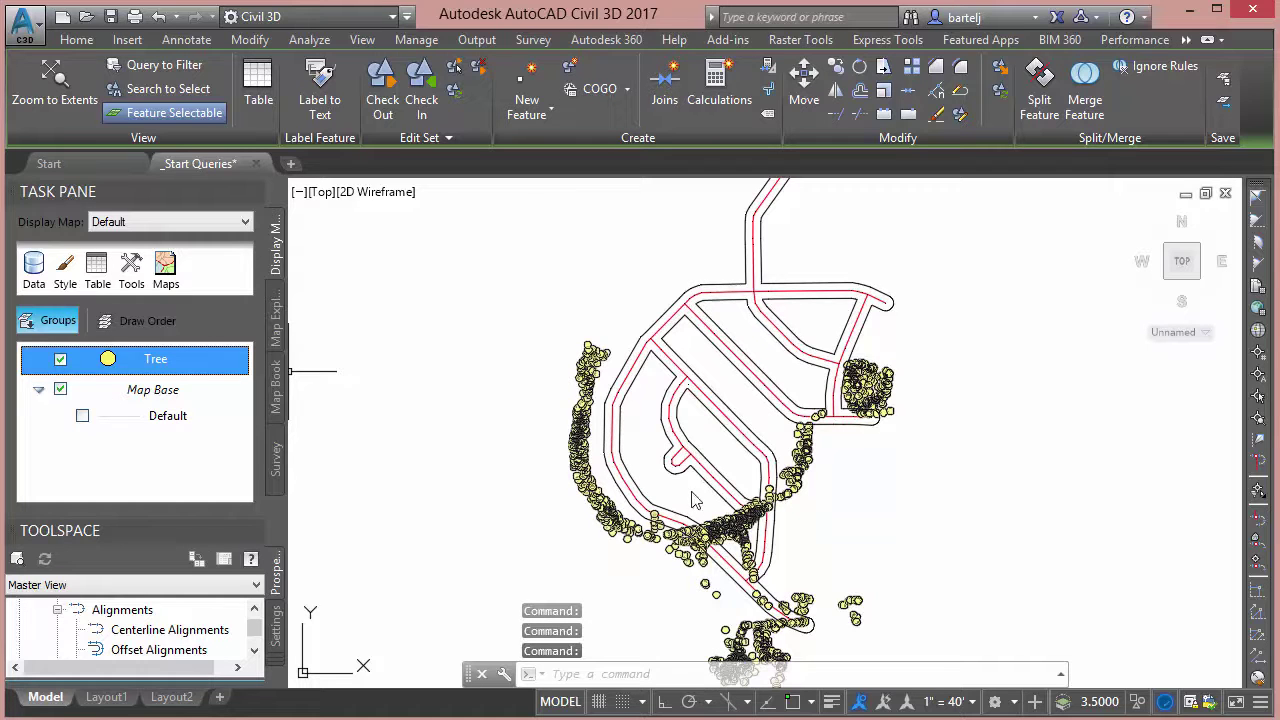
pyautogui.click(613, 571)
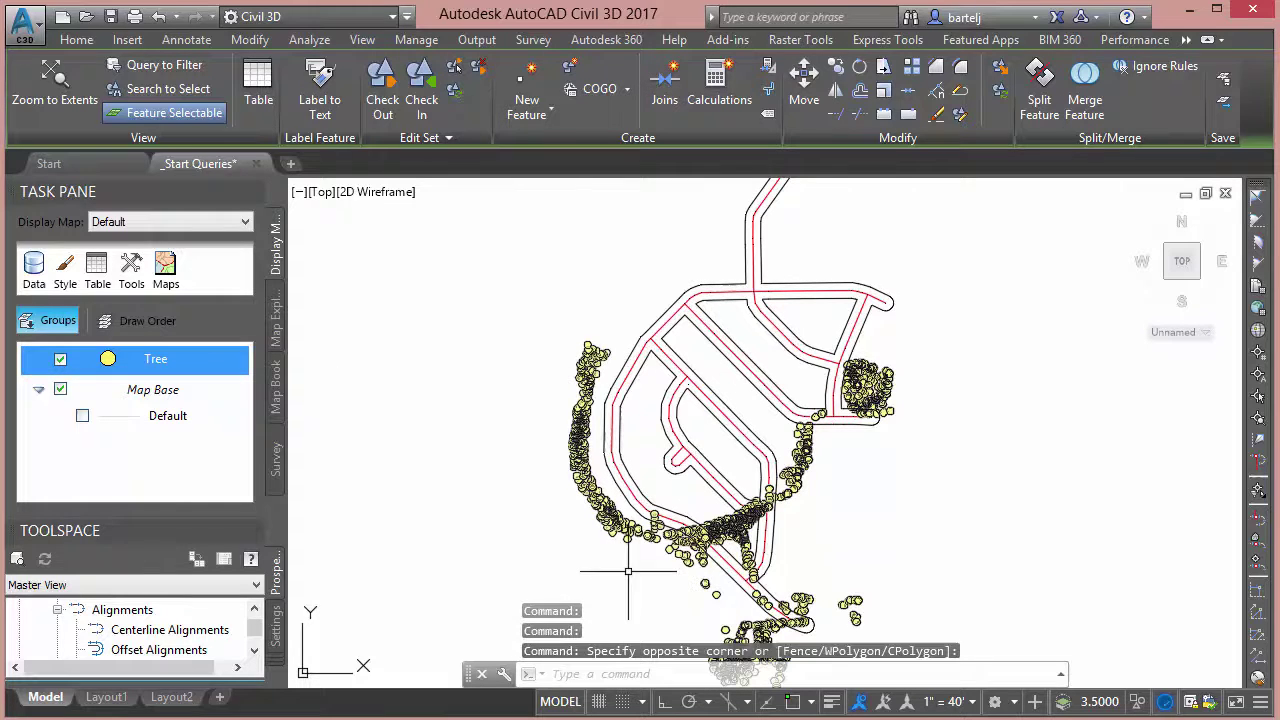
pyautogui.moveTo(628, 571); pyautogui.dragTo(628, 490, button='middle')
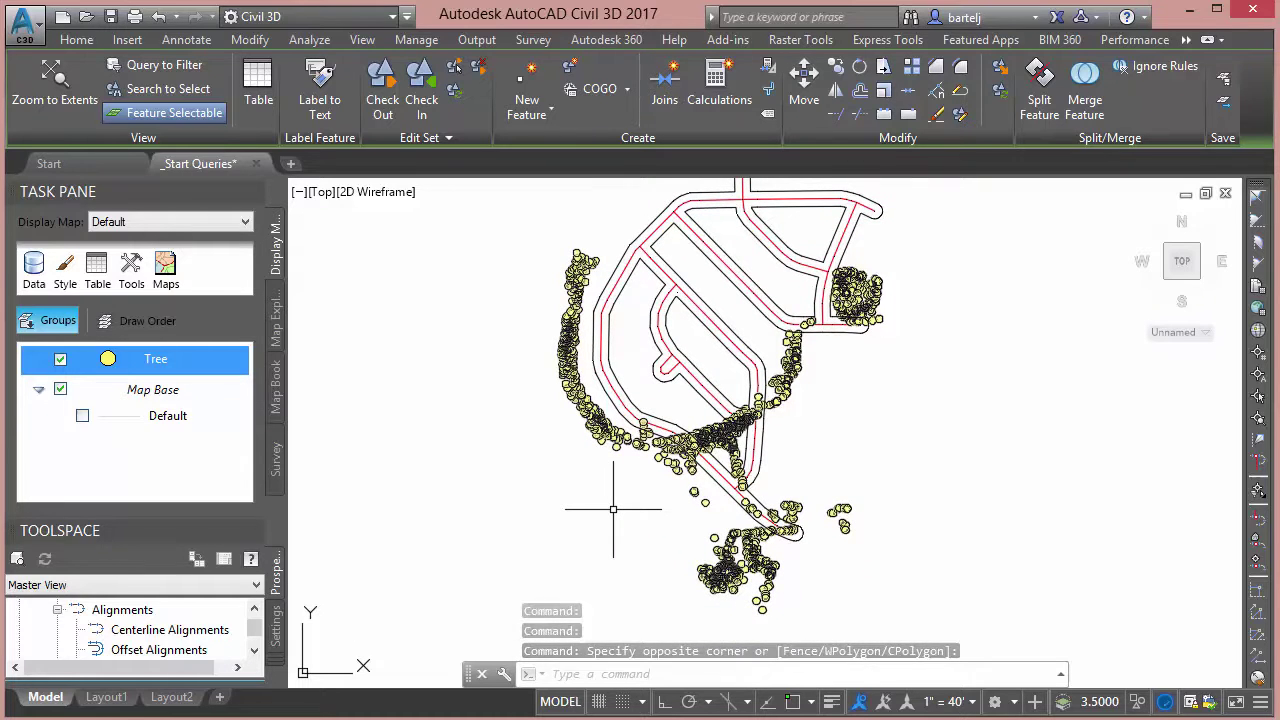
# Start a Tree layer filter query with a Location Inside Polygon condition using the road buffer
pyautogui.rightClick(155, 364)
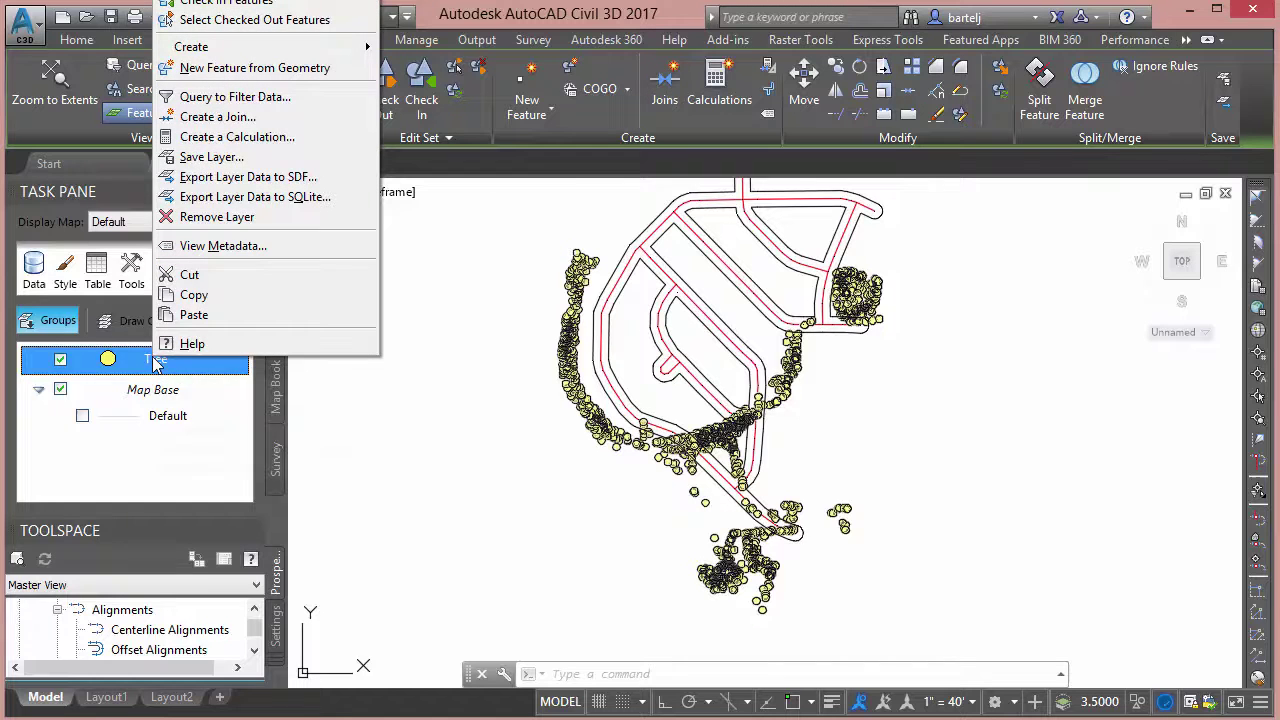
pyautogui.click(293, 97)
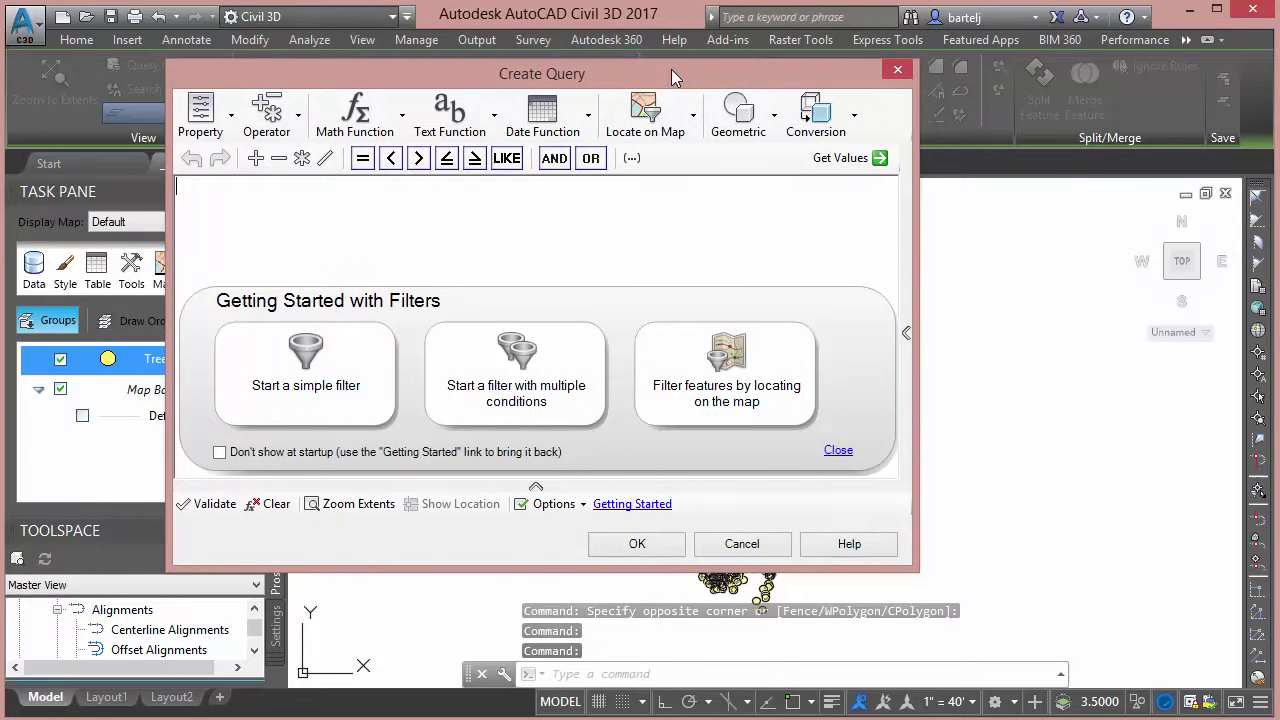
pyautogui.click(693, 120)
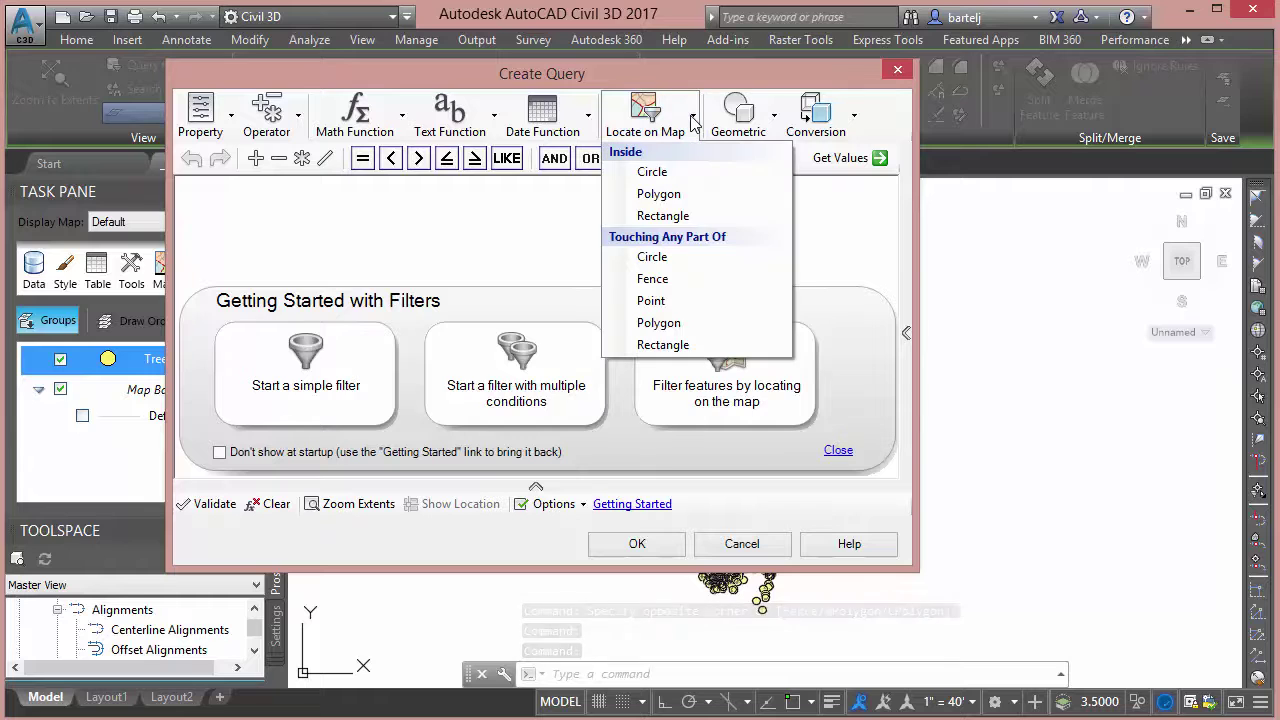
pyautogui.click(686, 196)
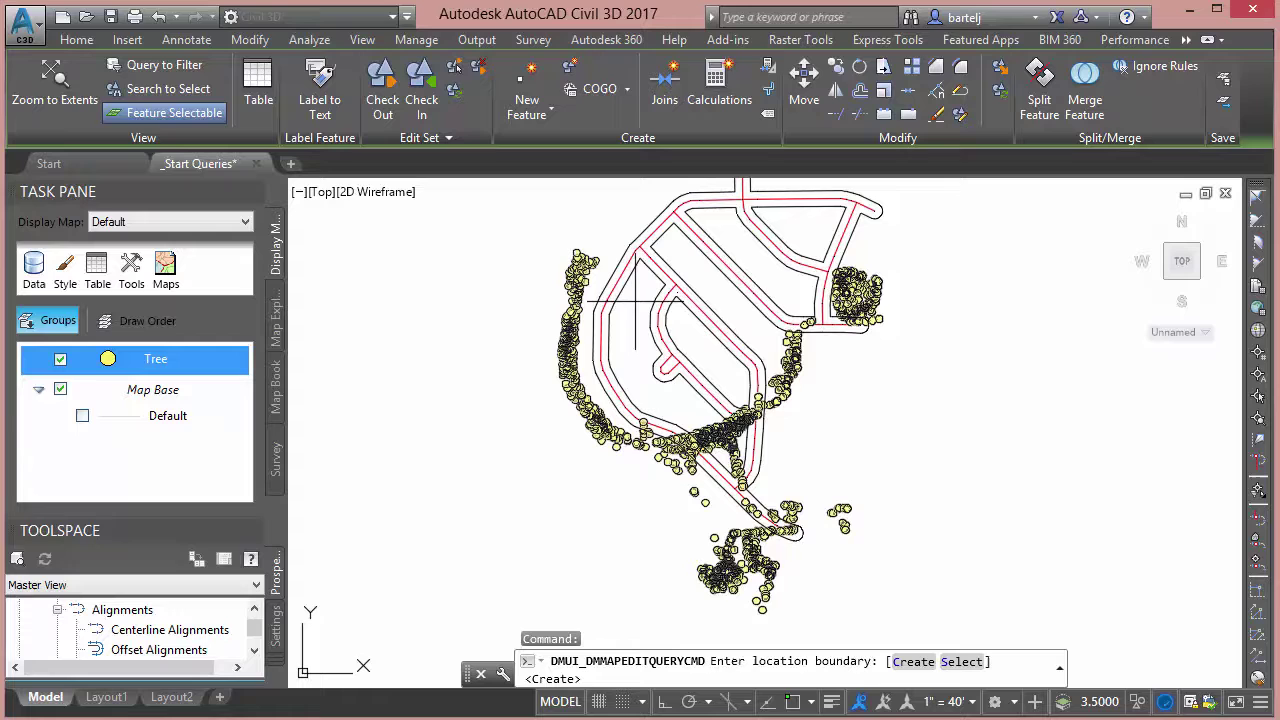
pyautogui.write('s')
pyautogui.press('Return')
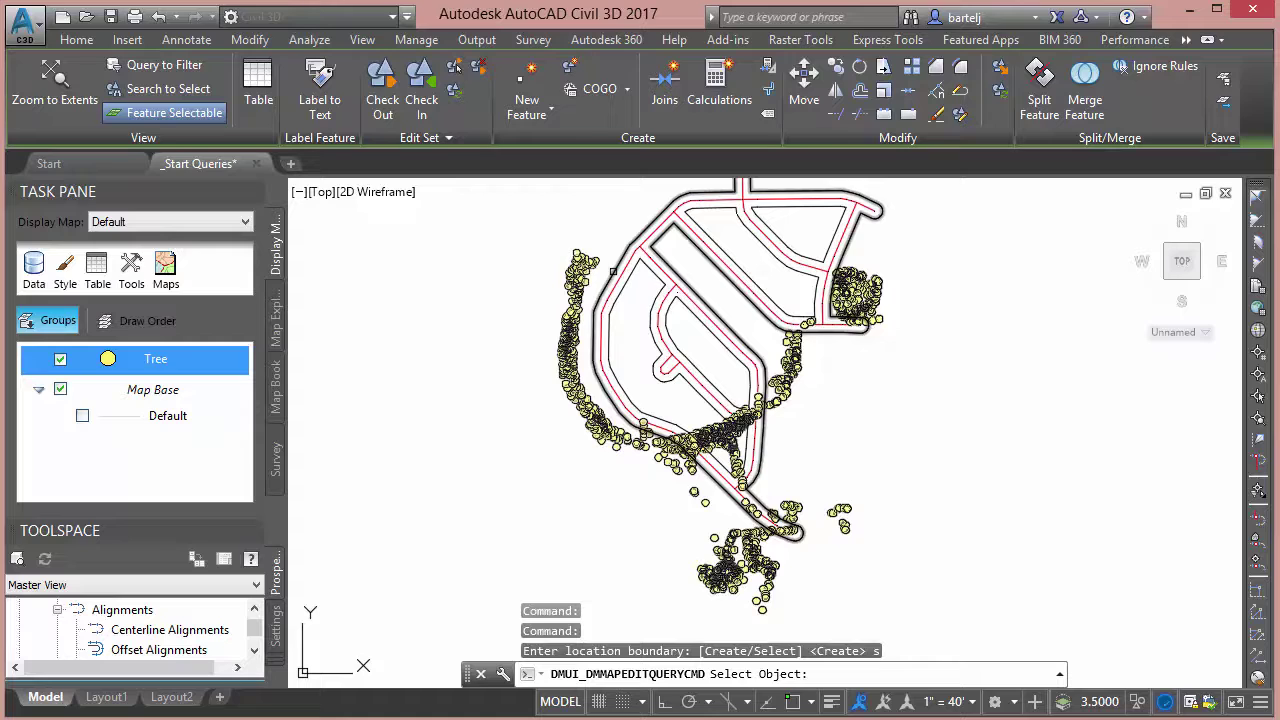
pyautogui.click(615, 271)
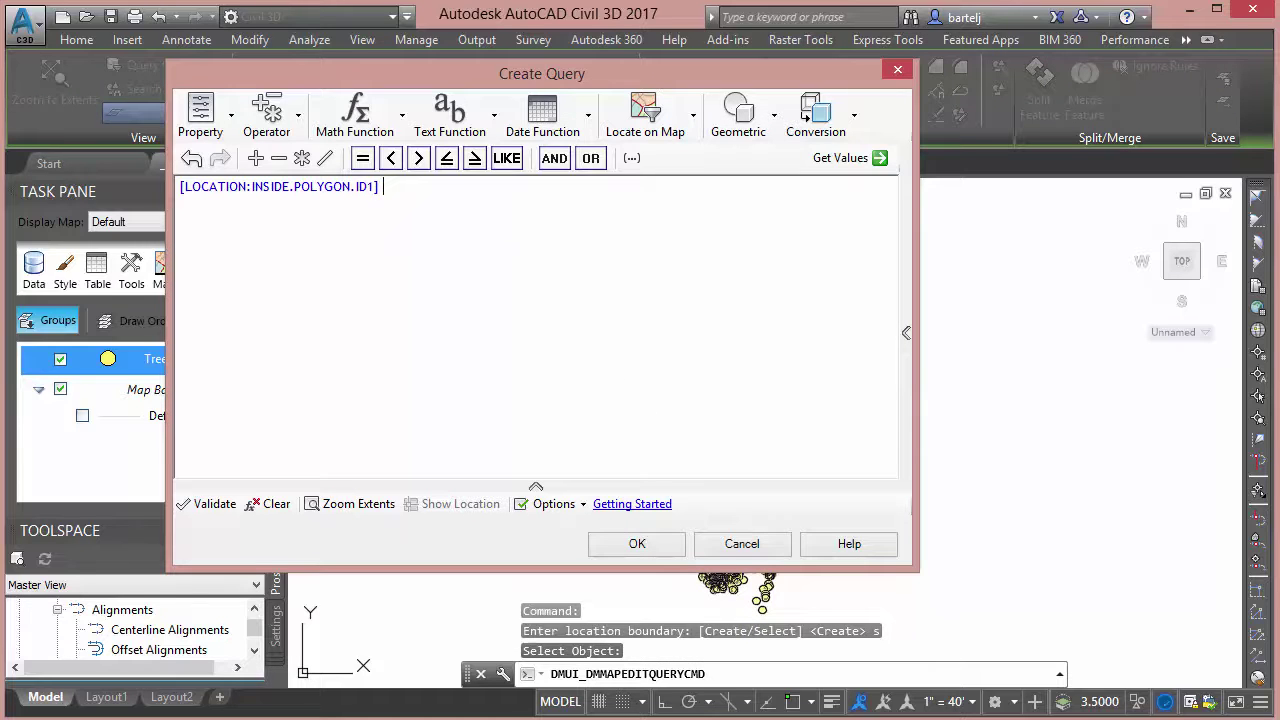
# Add an AND NOT inside-polygon condition that excludes the first inner block polygon
pyautogui.click(556, 160)
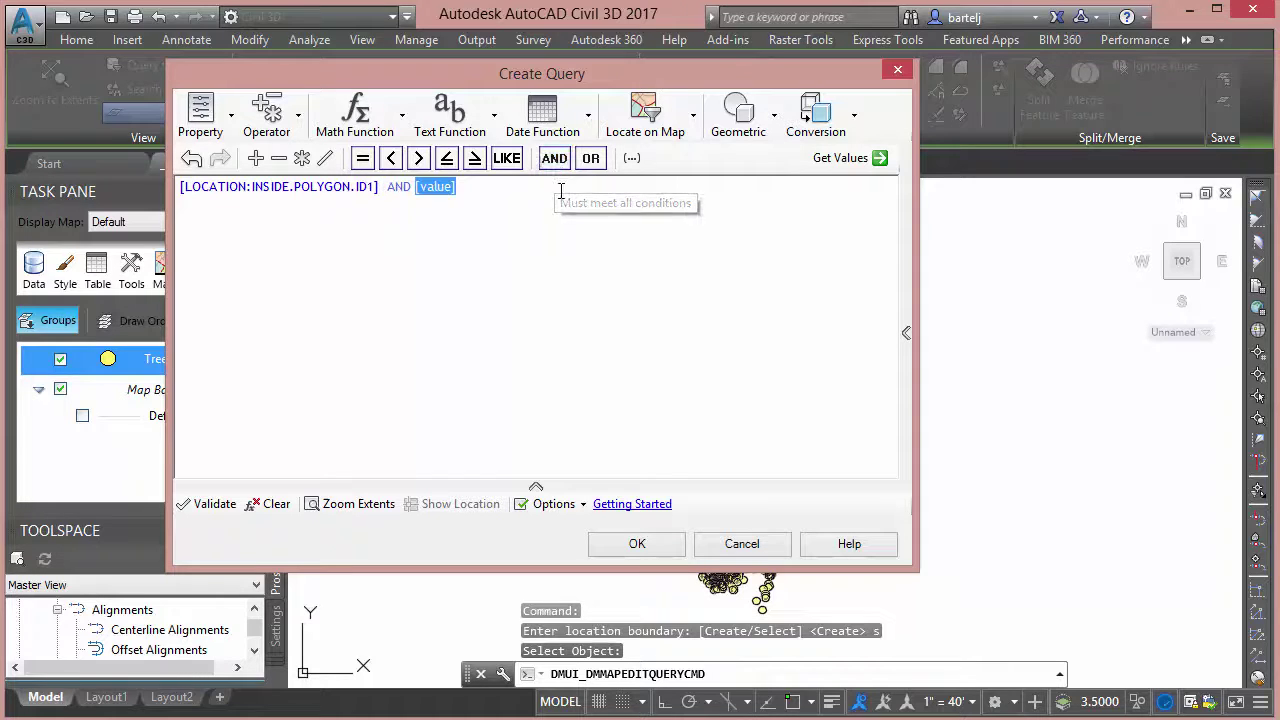
pyautogui.click(297, 122)
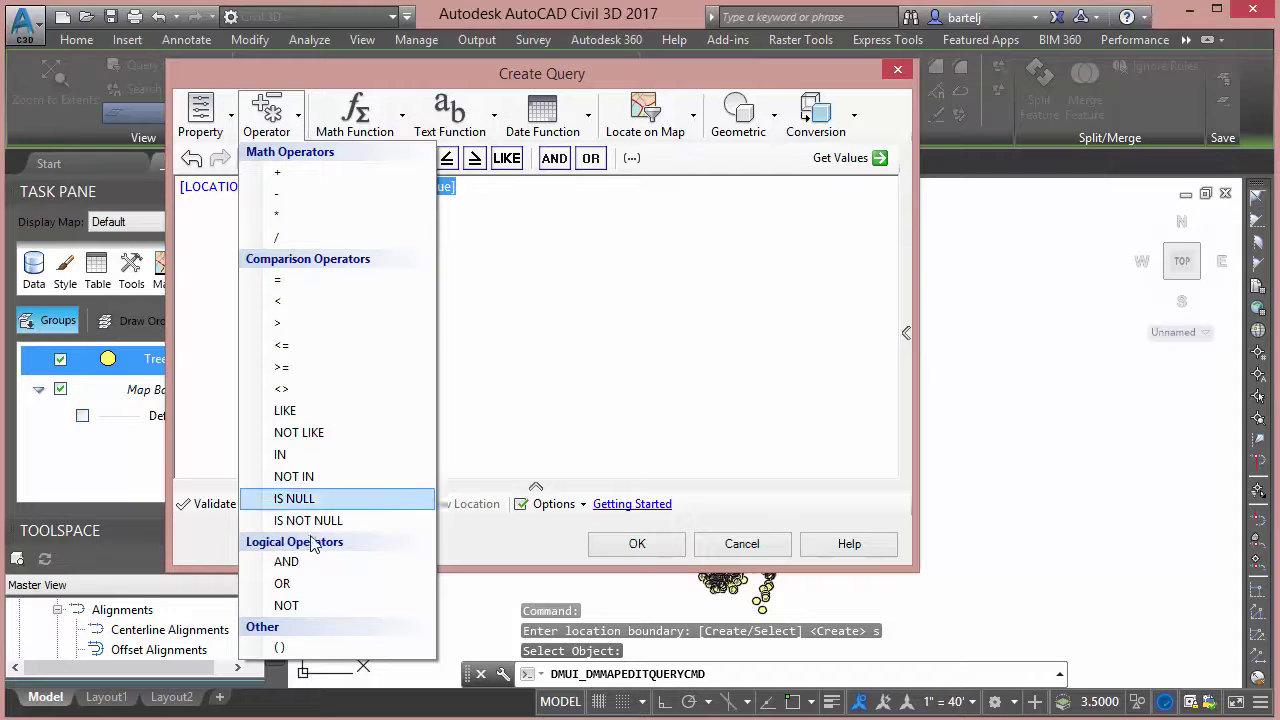
pyautogui.click(290, 606)
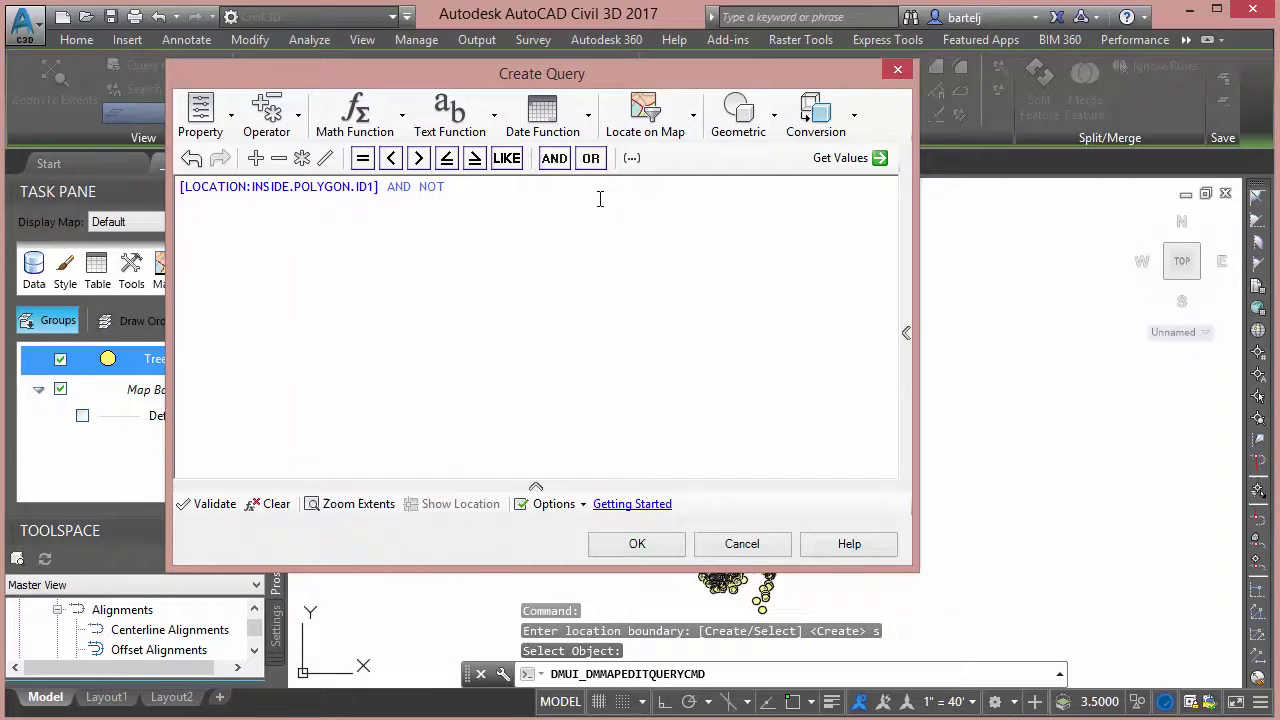
pyautogui.click(692, 116)
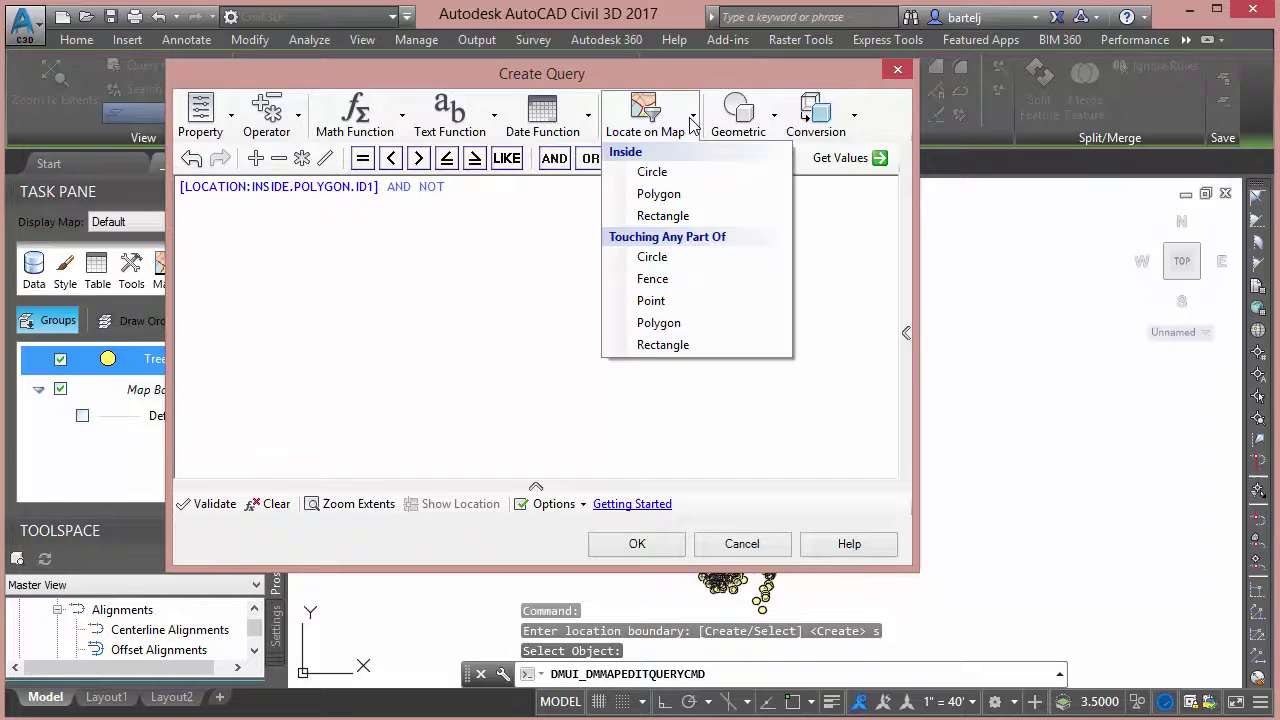
pyautogui.click(683, 203)
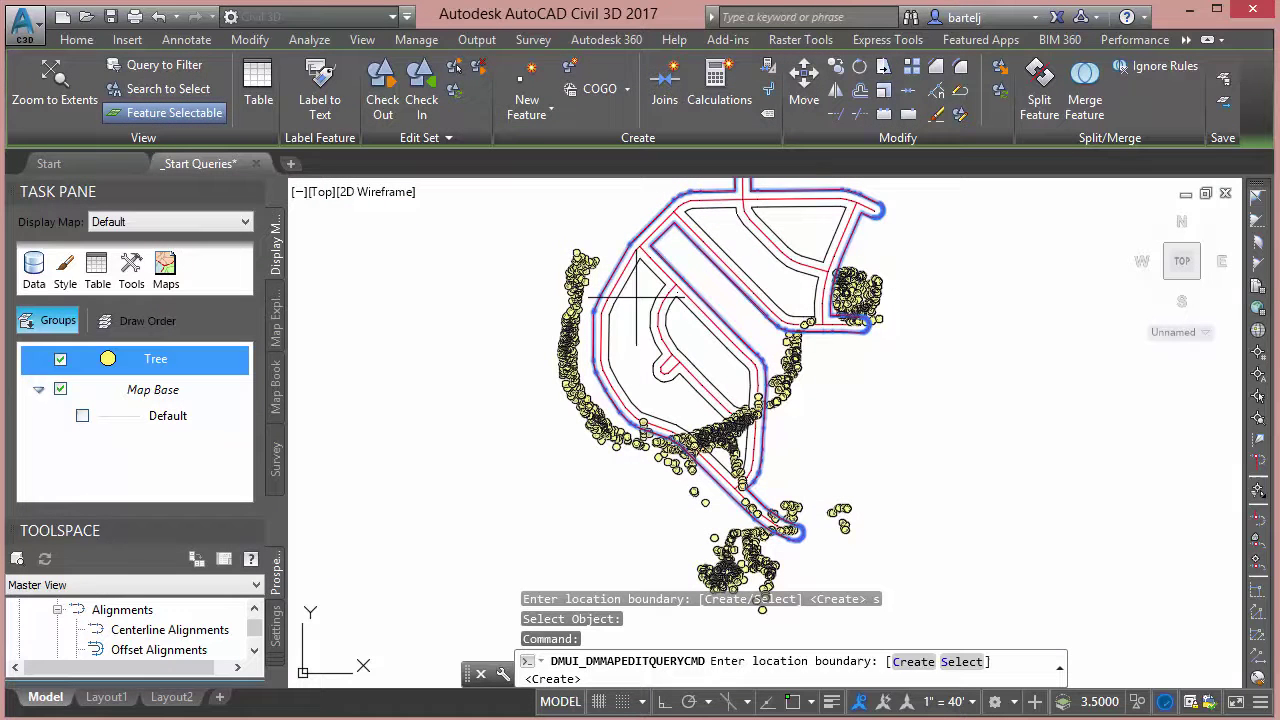
pyautogui.write('s')
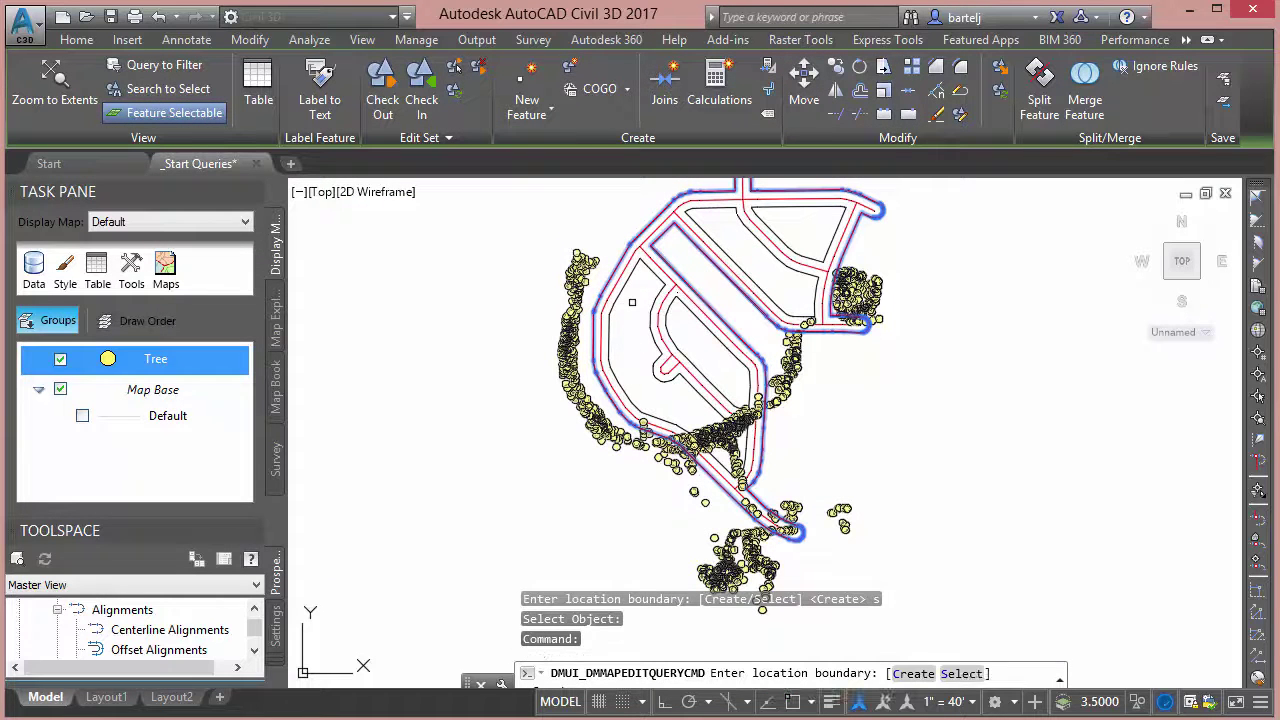
pyautogui.press('Return')
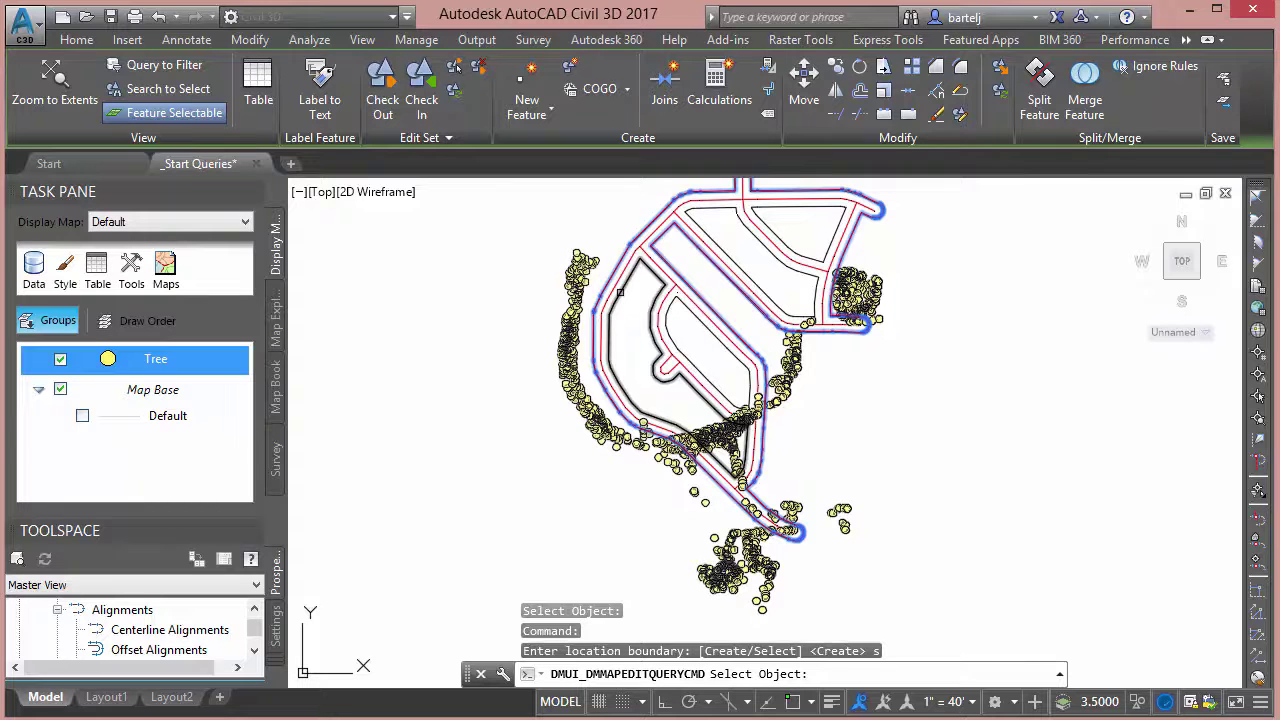
pyautogui.click(620, 292)
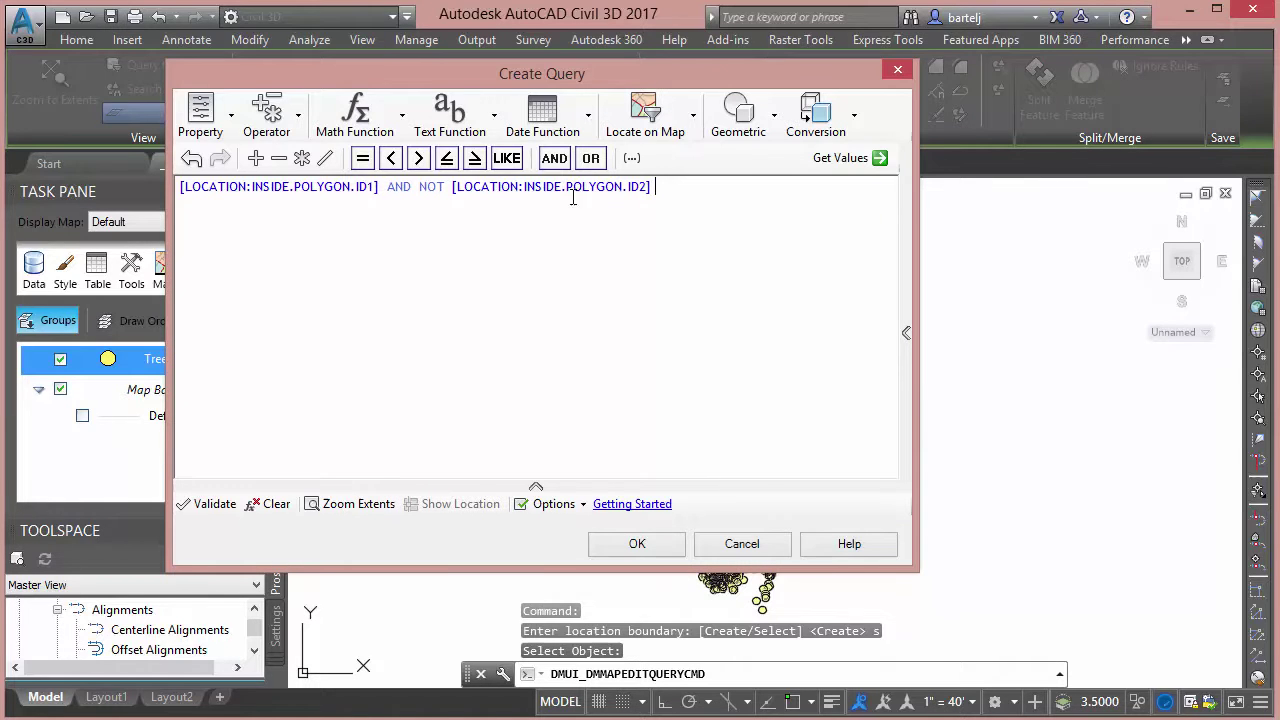
# Add a second AND NOT inside-polygon condition excluding the other inner block polygon
pyautogui.click(555, 160)
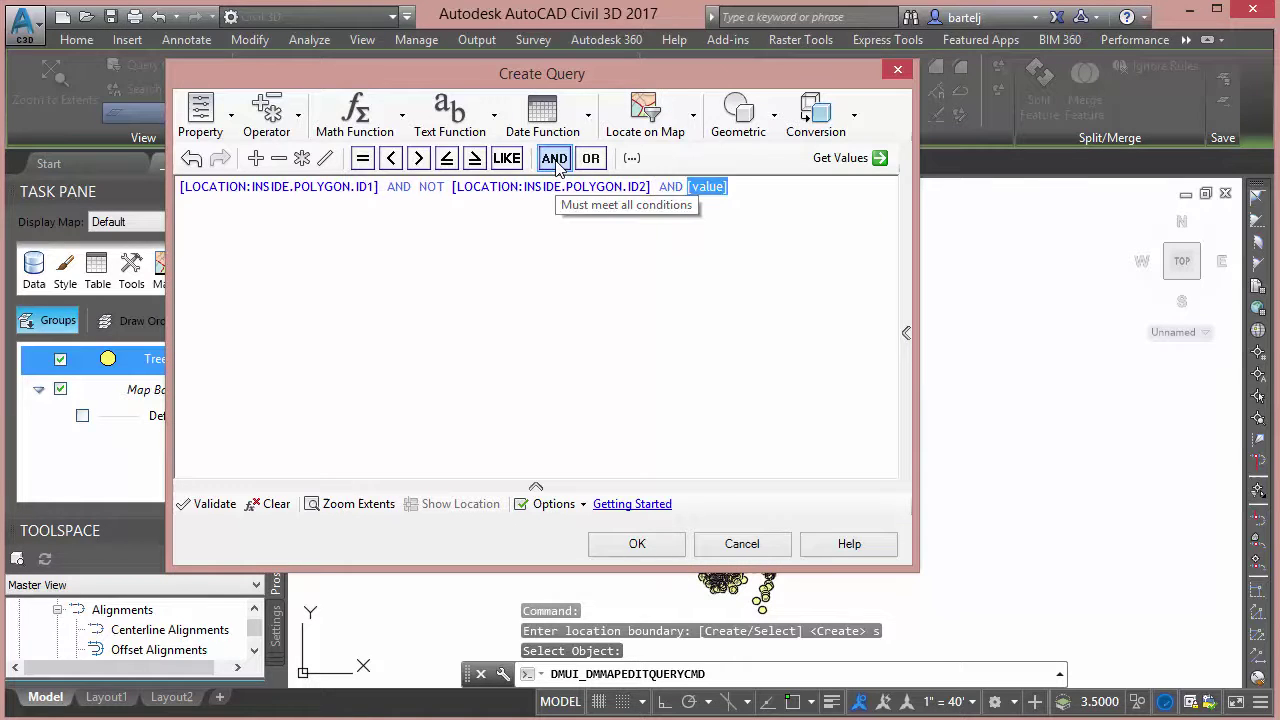
pyautogui.click(268, 118)
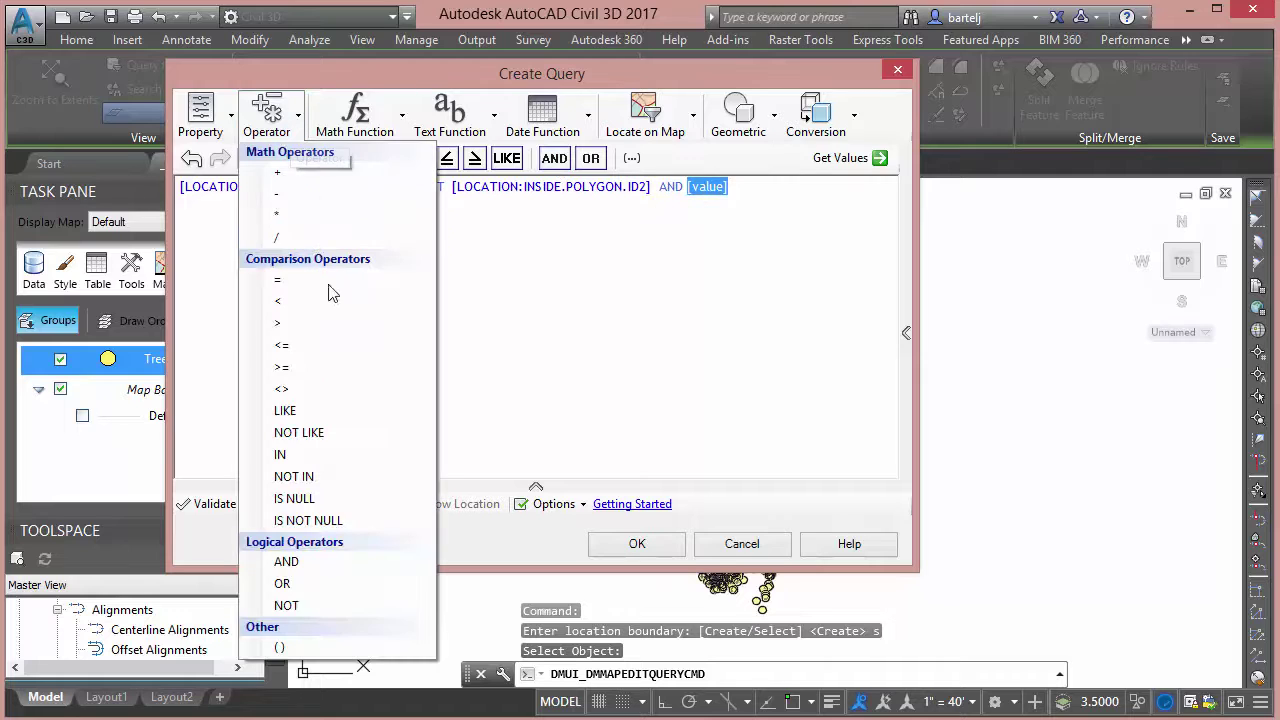
pyautogui.click(306, 603)
pyautogui.click(692, 122)
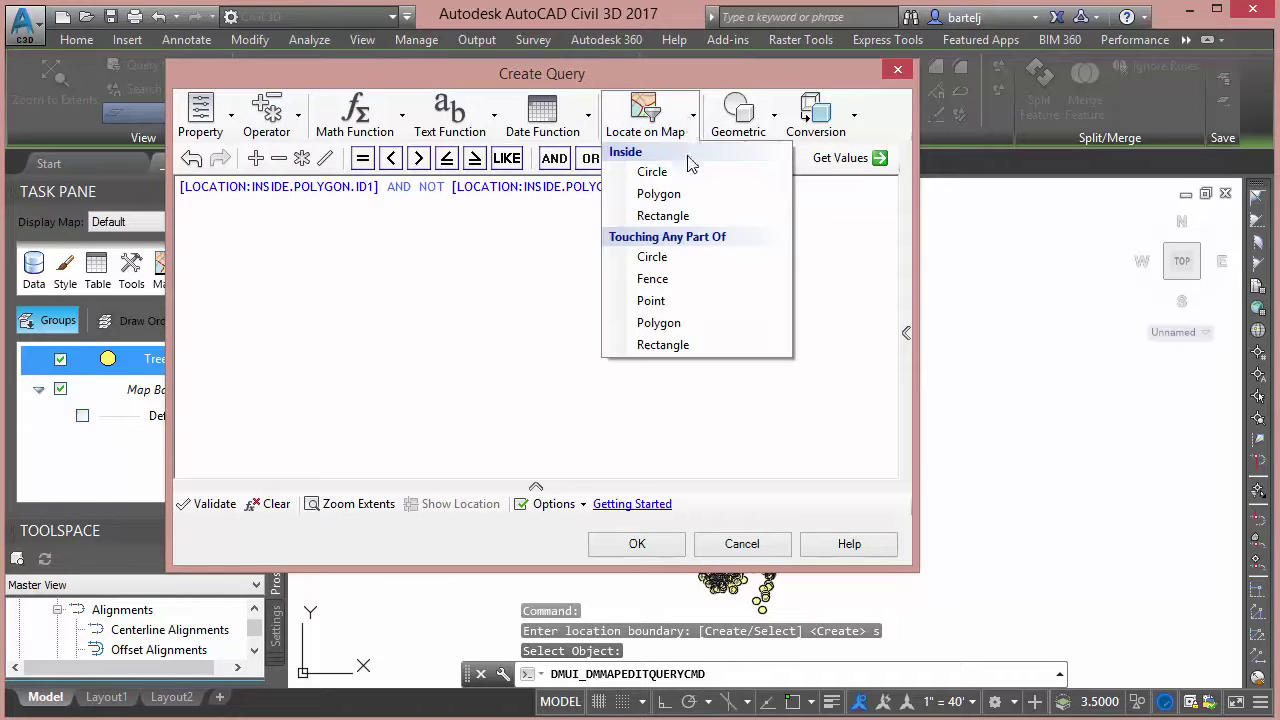
pyautogui.click(688, 197)
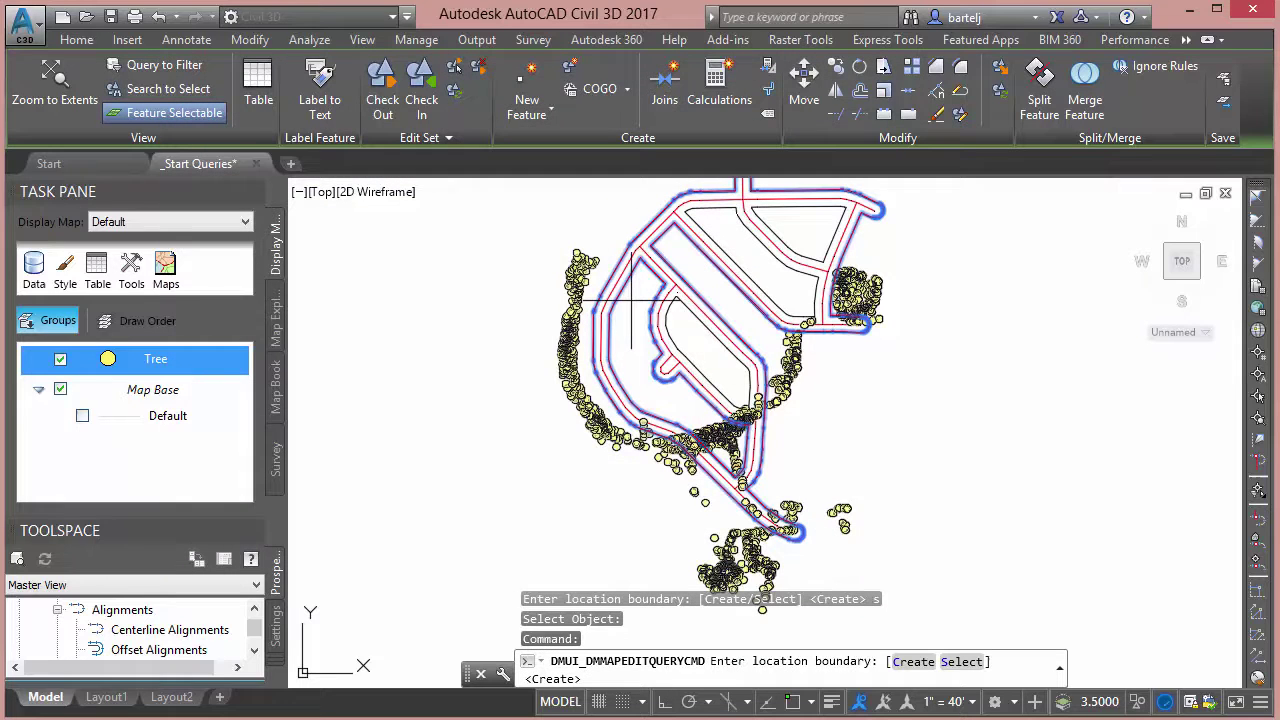
pyautogui.write('s')
pyautogui.press('Return')
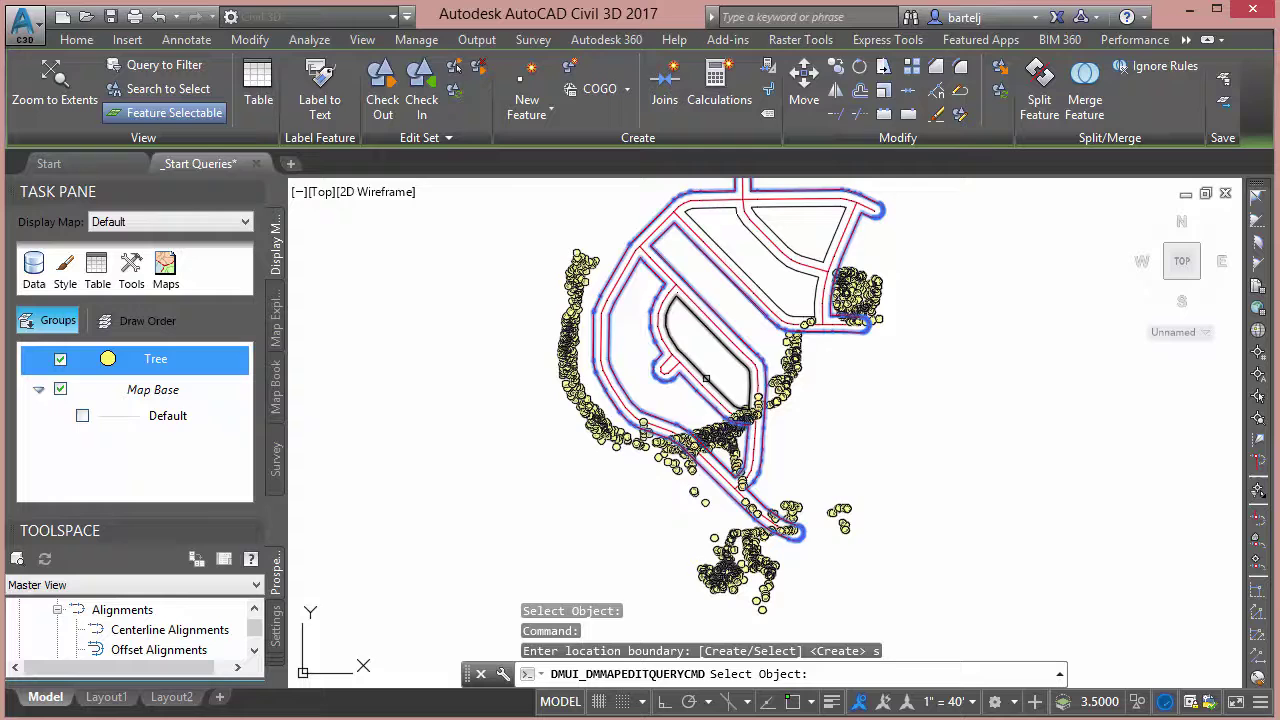
pyautogui.click(799, 234)
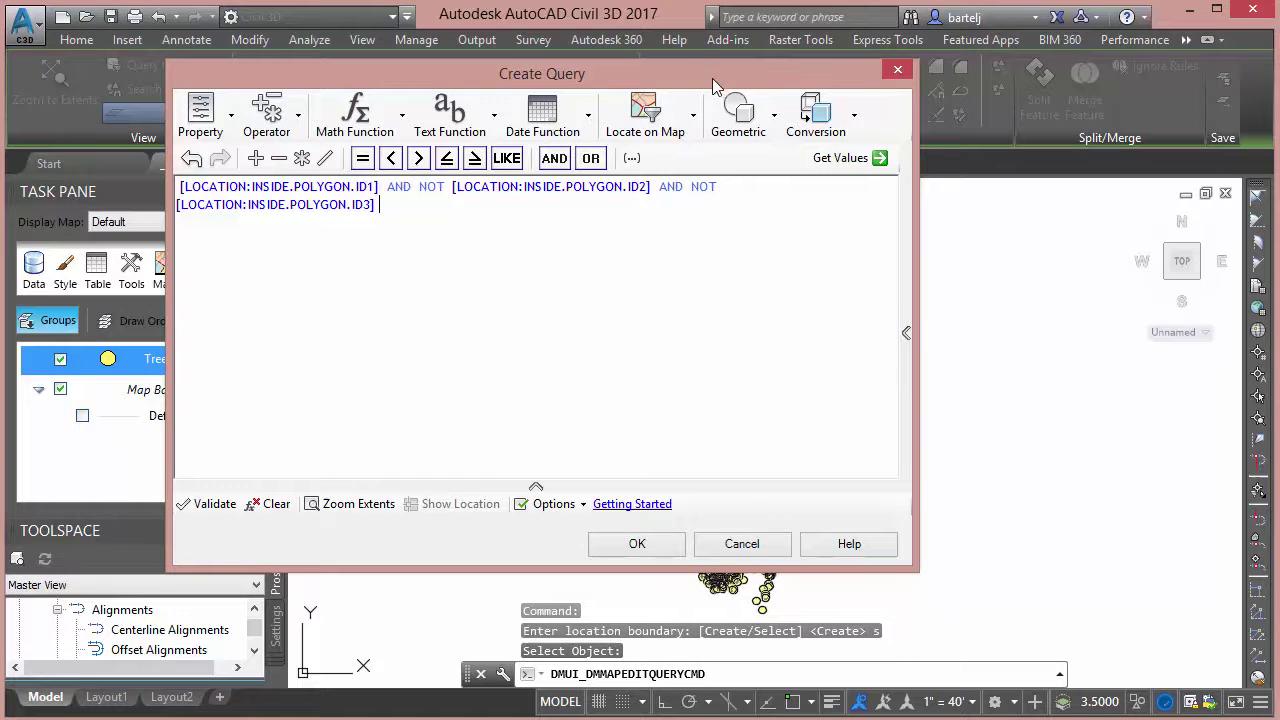
# Validate the ID1 AND NOT polygon query, then execute it to load only buffered trees
pyautogui.moveTo(712, 78)
pyautogui.mouseDown()
pyautogui.moveTo(470, 256)
pyautogui.moveTo(448, 292)
pyautogui.moveTo(455, 246)
pyautogui.moveTo(556, 142)
pyautogui.moveTo(735, 100)
pyautogui.mouseUp()
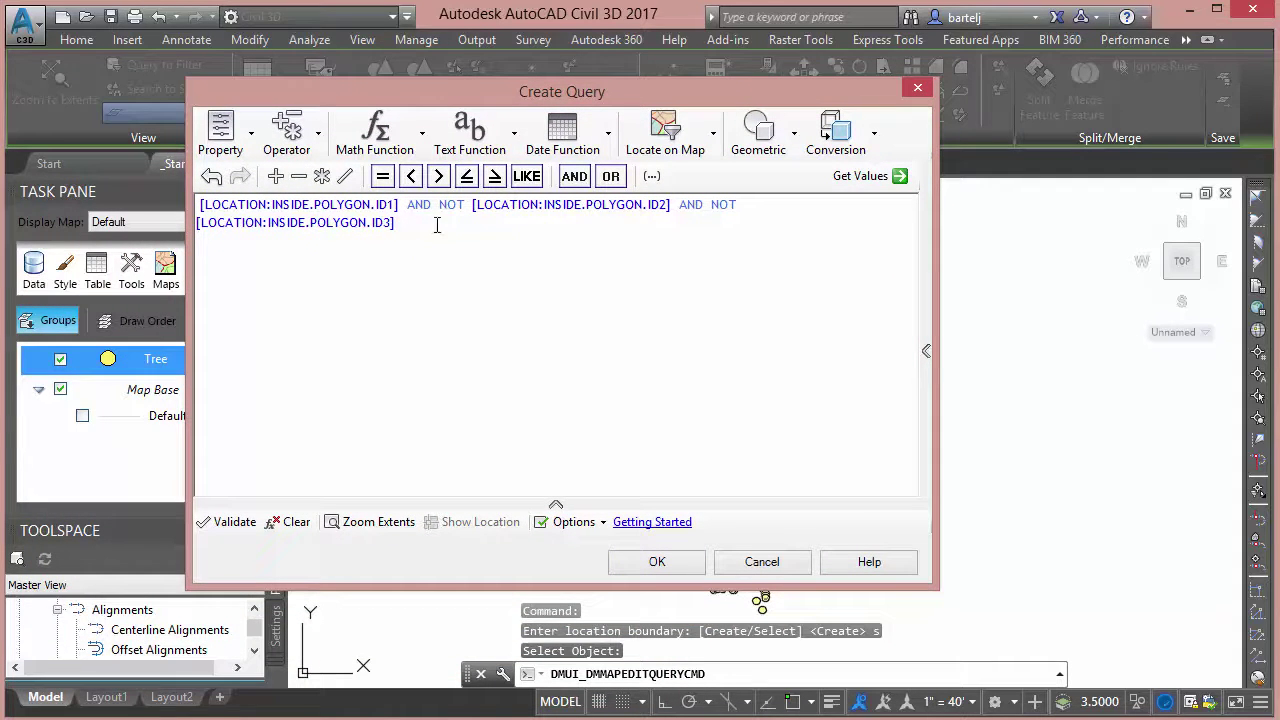
pyautogui.click(234, 522)
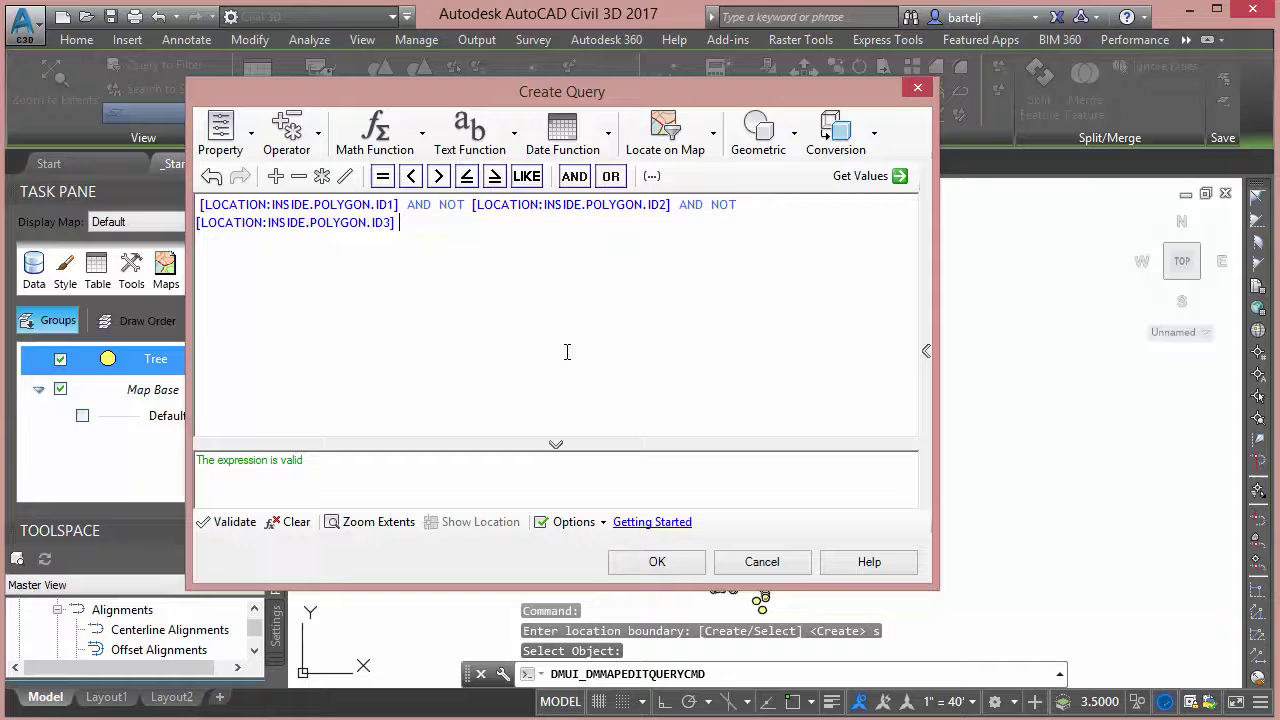
pyautogui.click(660, 562)
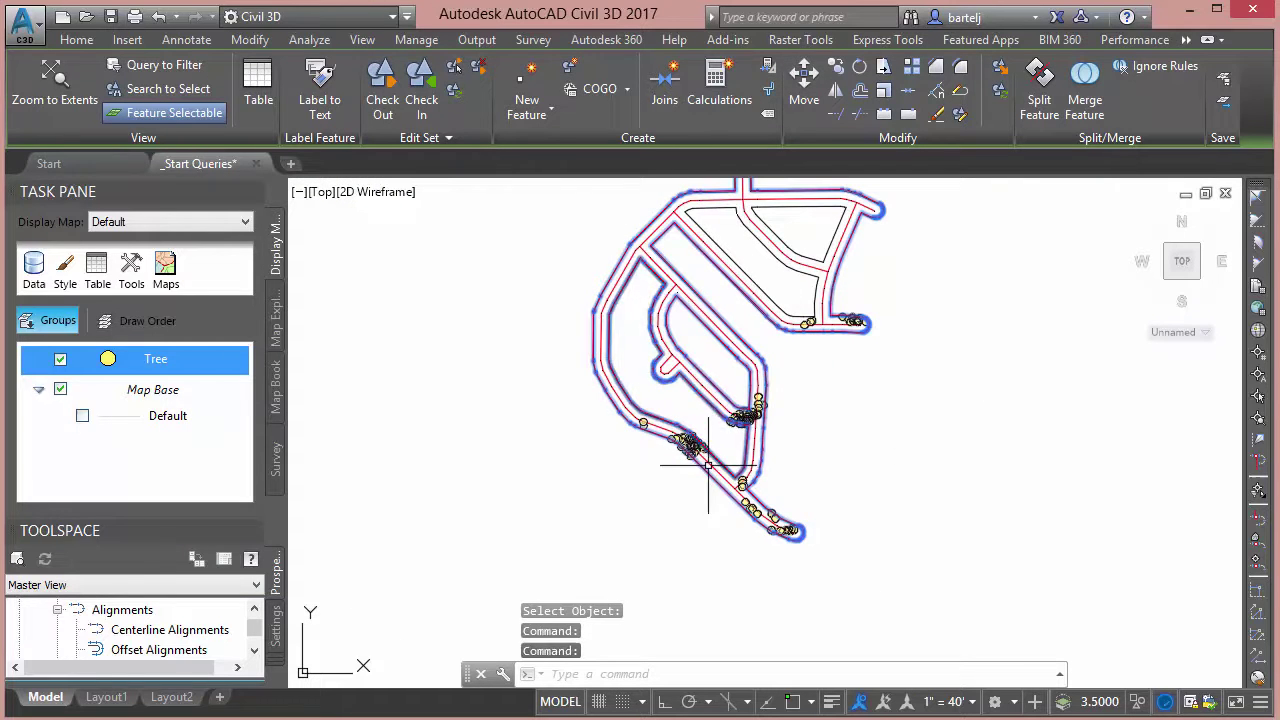
pyautogui.scroll(4, 712, 475)
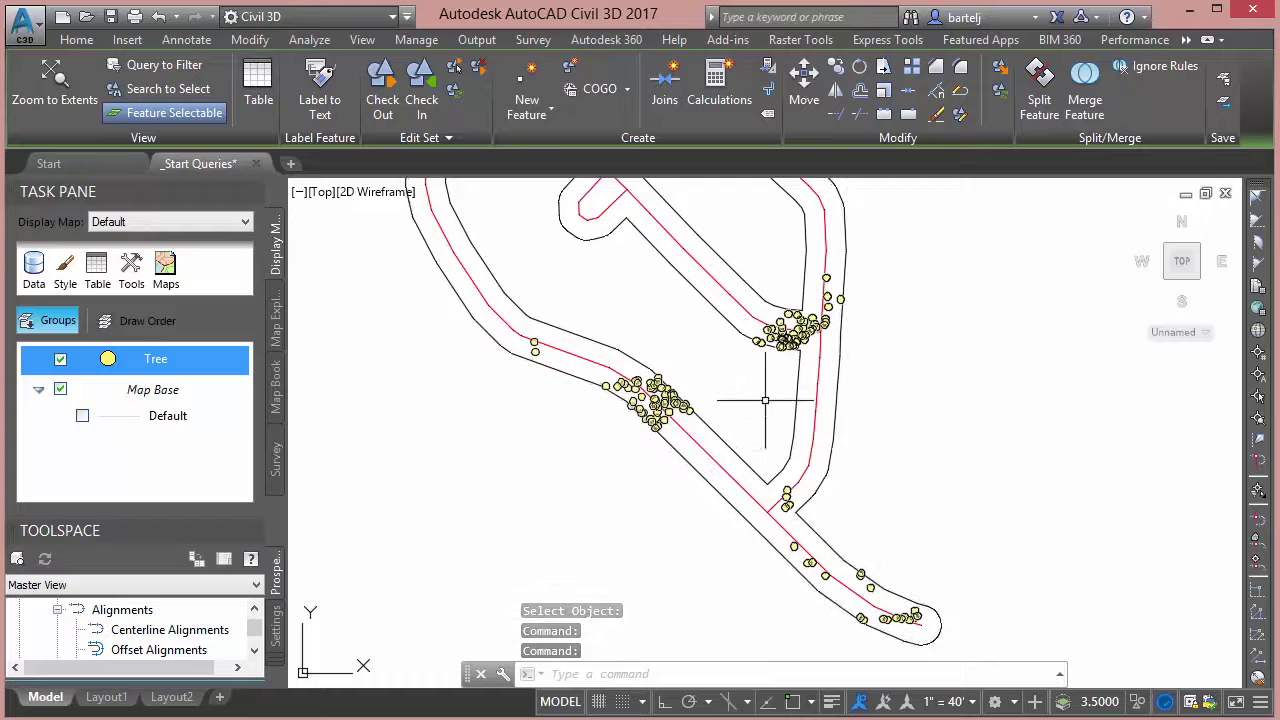
pyautogui.click(616, 381)
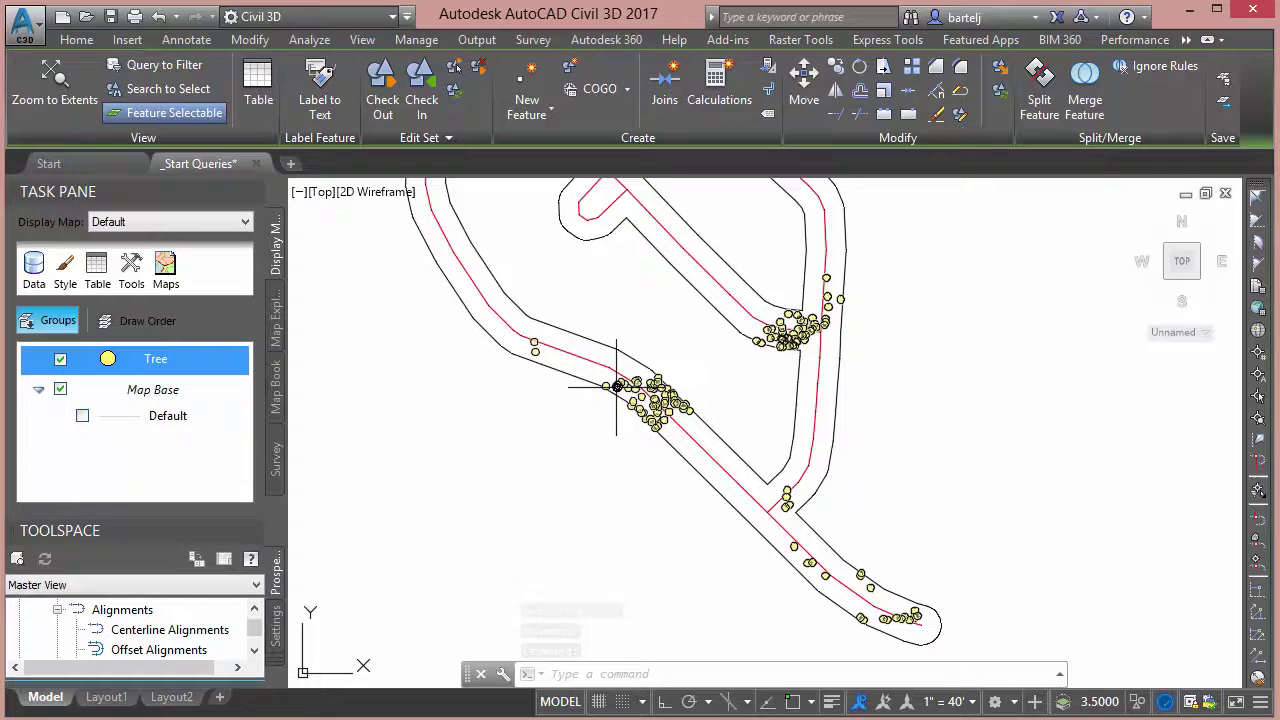
pyautogui.rightClick(609, 322)
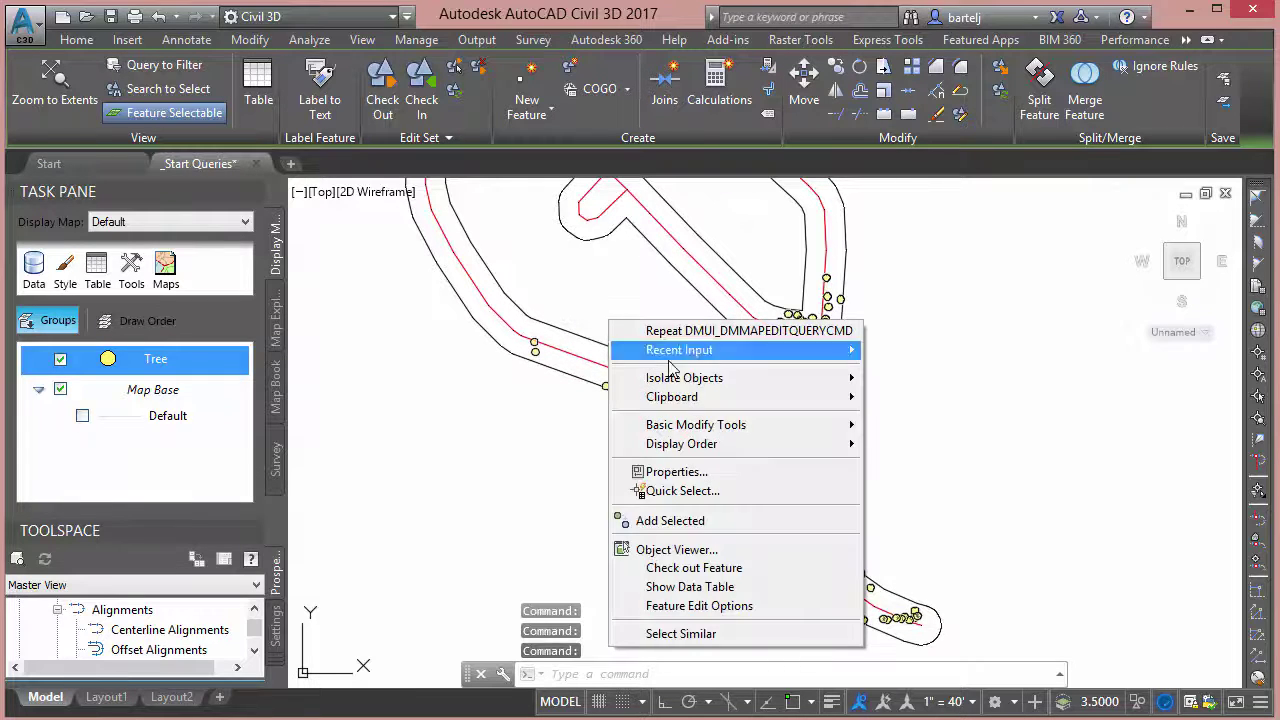
pyautogui.click(728, 587)
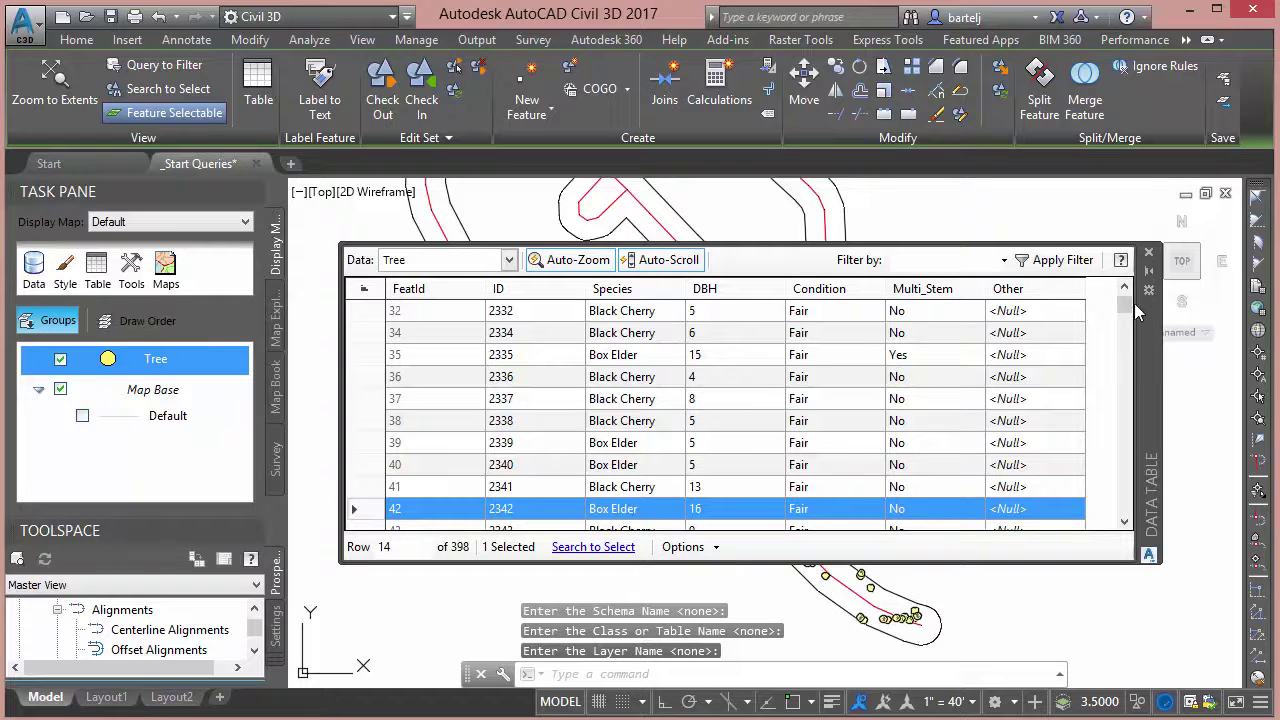
pyautogui.moveTo(1126, 310); pyautogui.dragTo(1135, 392)
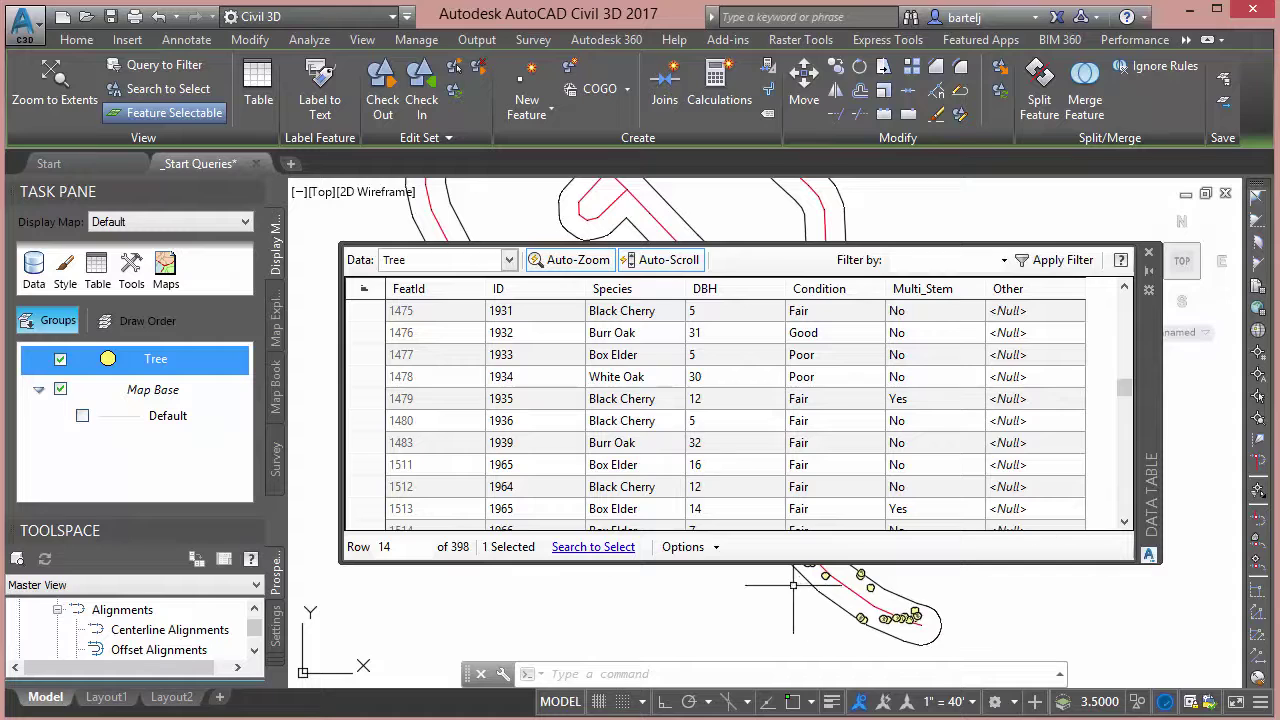
pyautogui.click(716, 552)
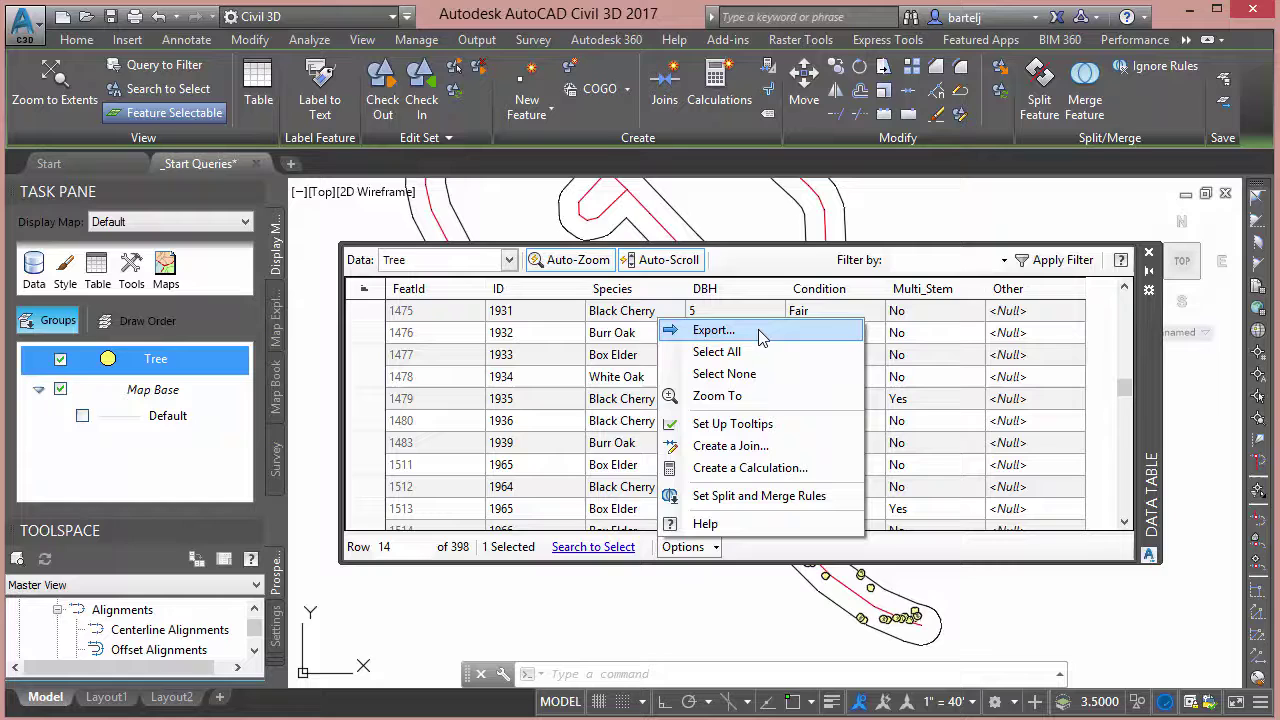
pyautogui.click(967, 214)
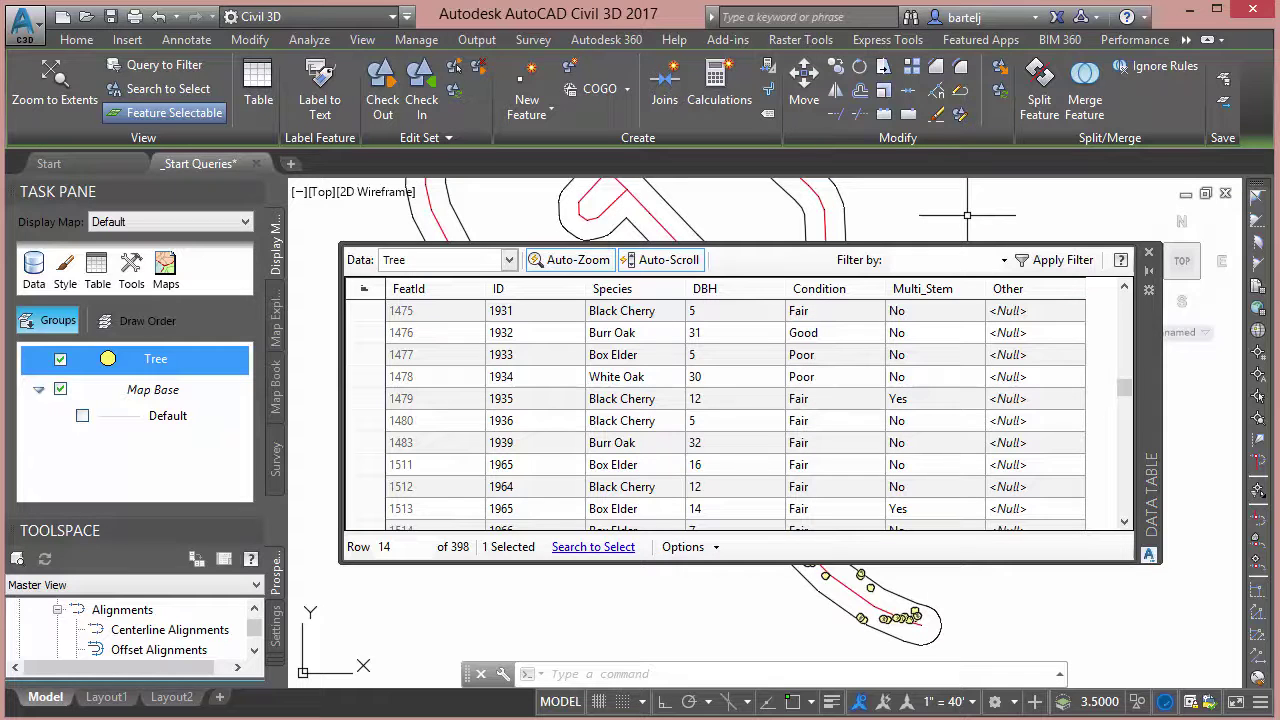
pyautogui.click(1148, 252)
# Zoom out and pan to show the entire road network with its filtered tree points
pyautogui.scroll(-1, 866, 358)
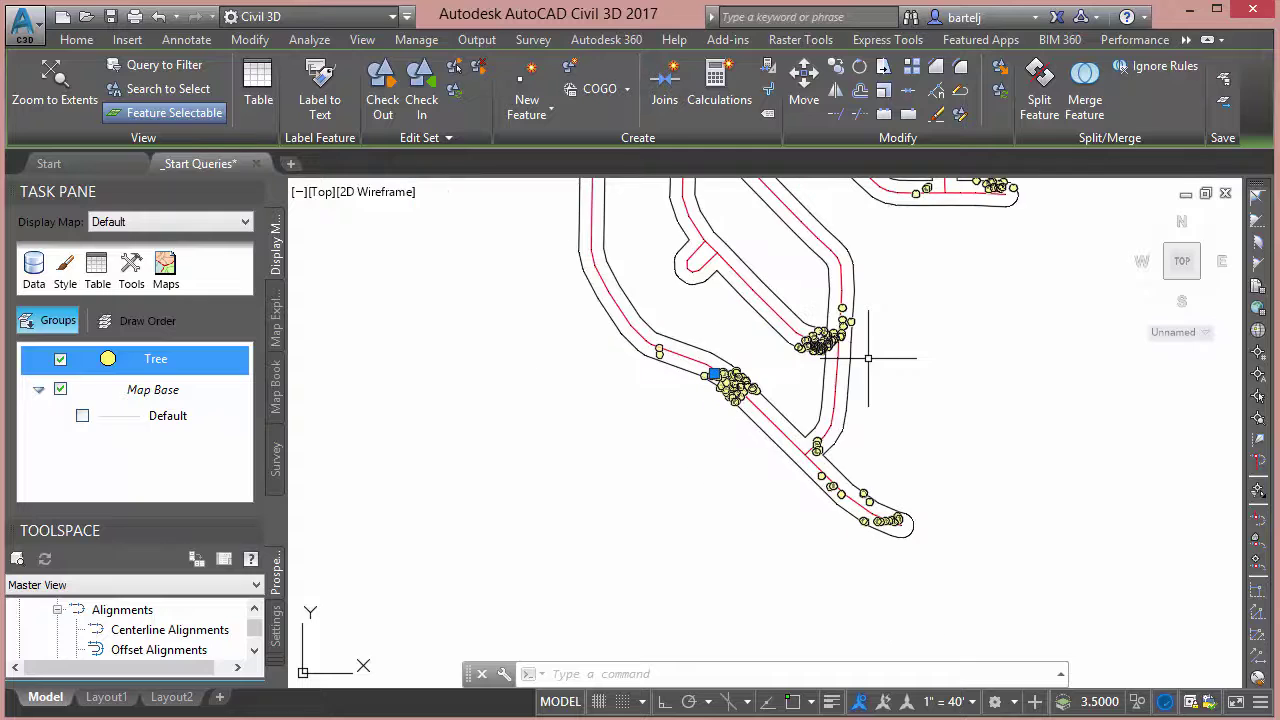
pyautogui.scroll(-2, 903, 318)
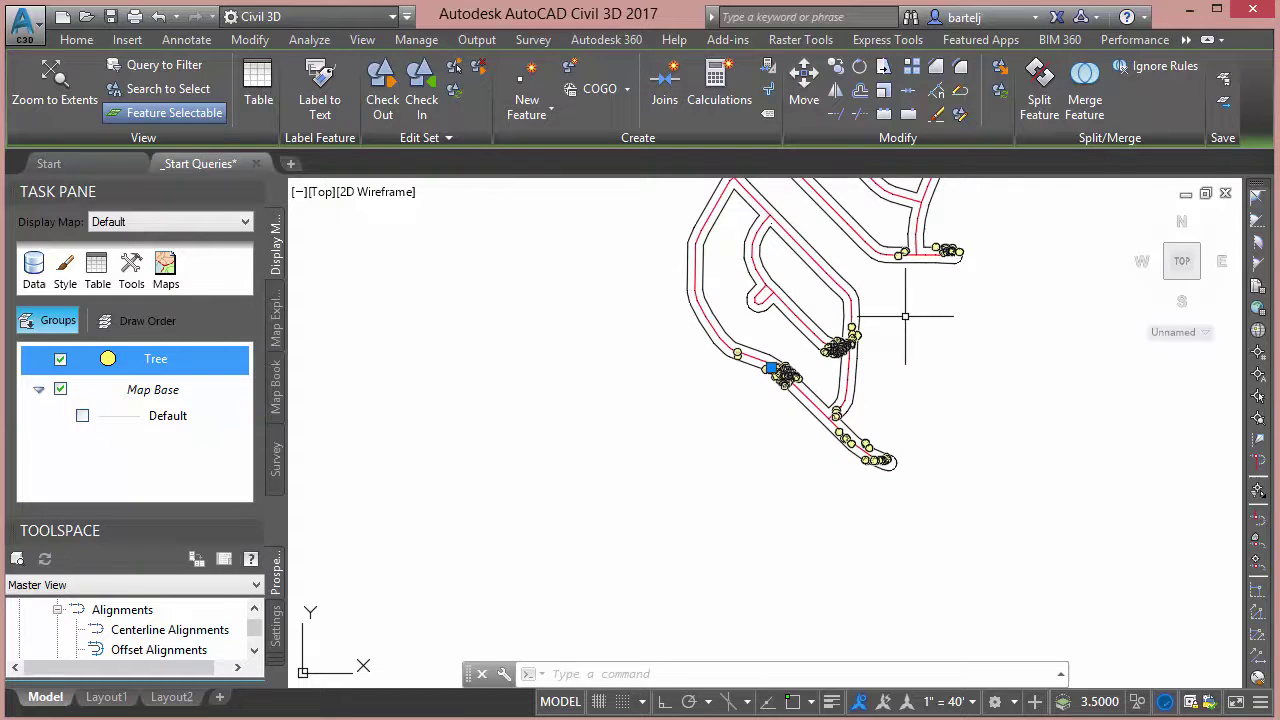
pyautogui.moveTo(917, 322); pyautogui.dragTo(837, 448, button='middle')
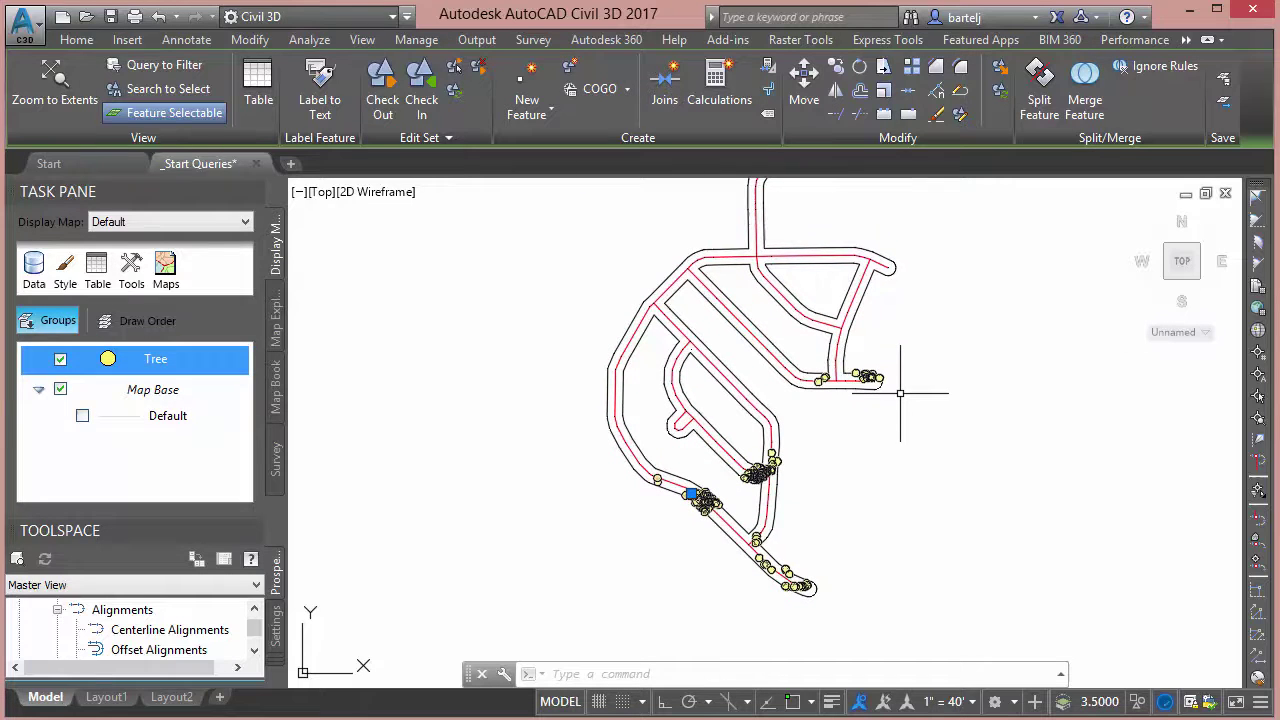